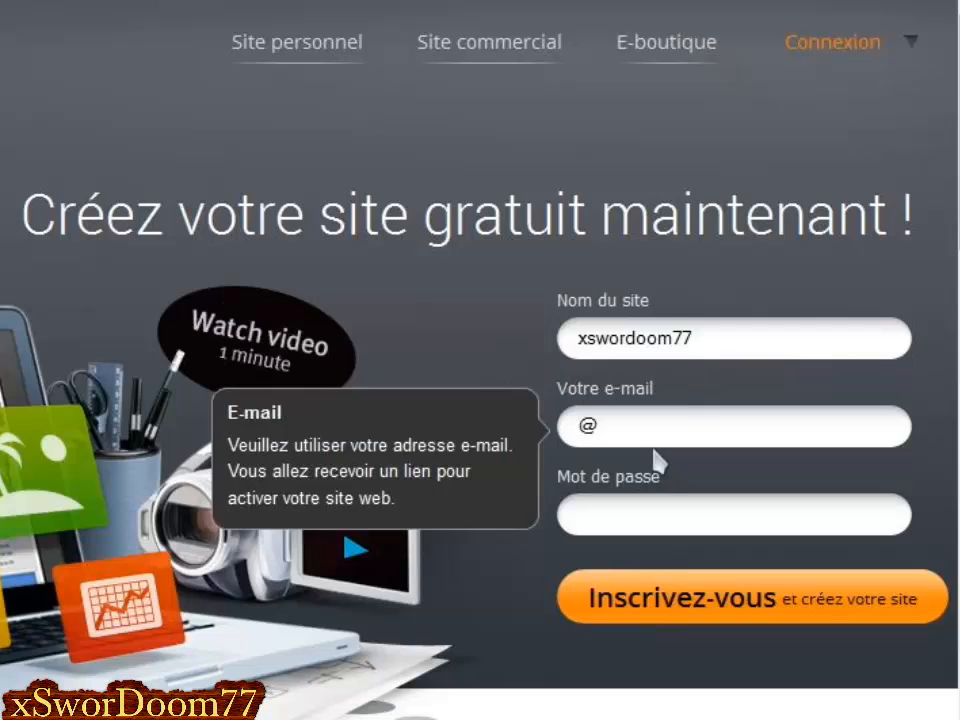
# Sign up with the account's e-mail address and a password.
pyautogui.click(583, 432)
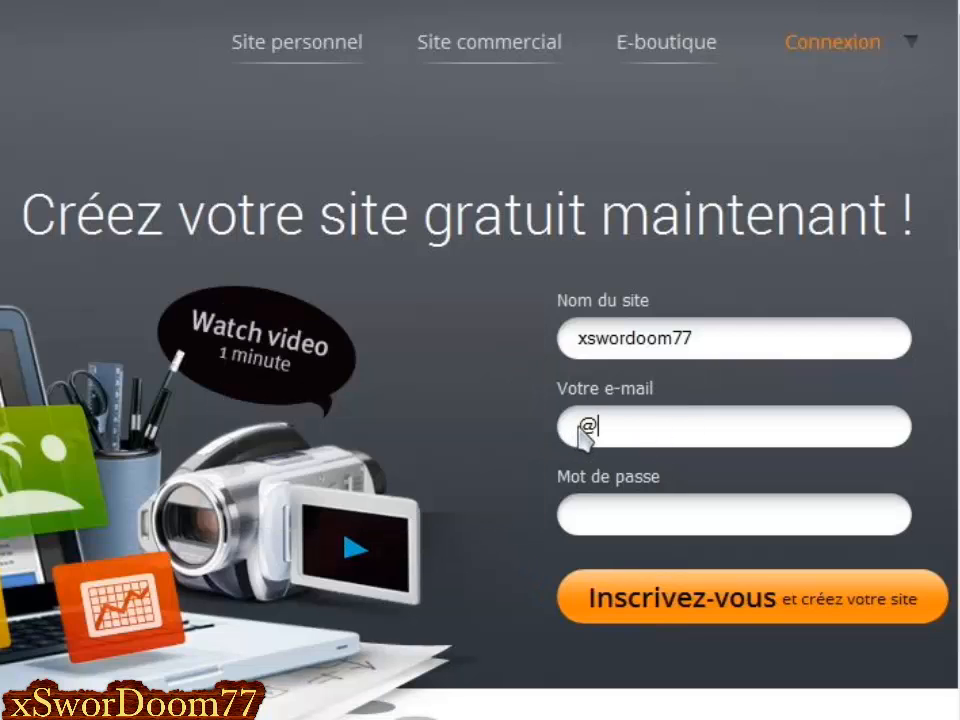
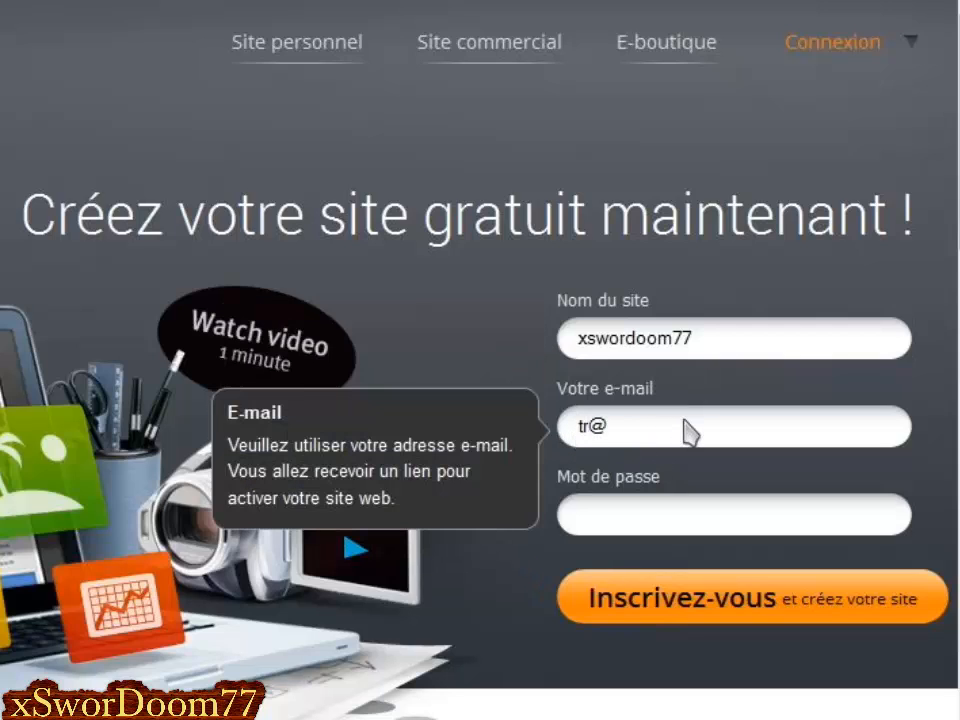
pyautogui.click(690, 432)
pyautogui.write('gmail.com')
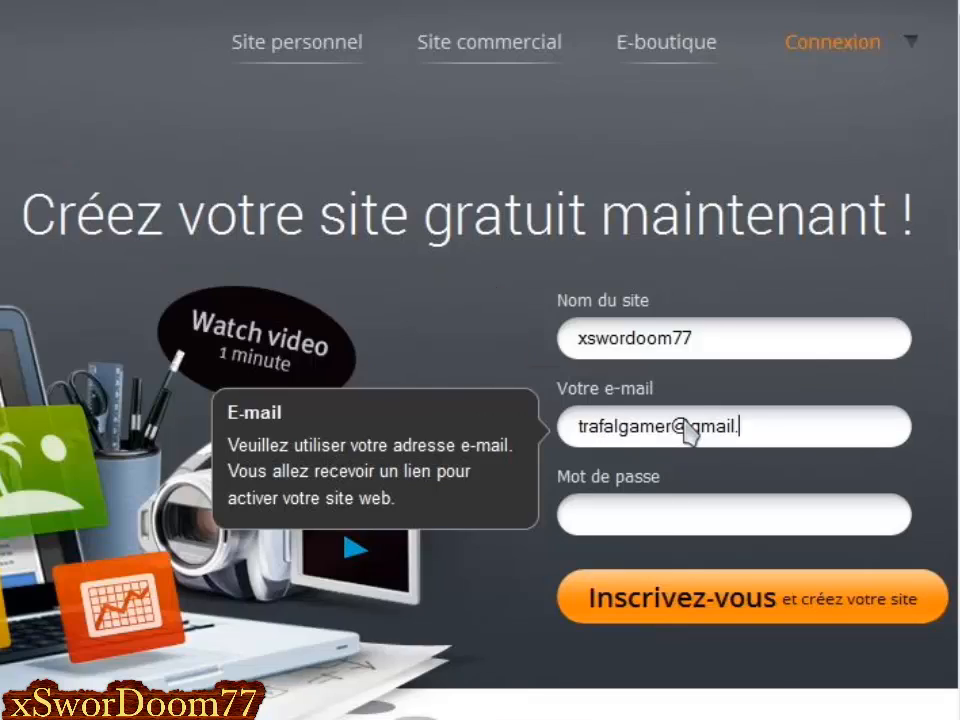
pyautogui.click(683, 520)
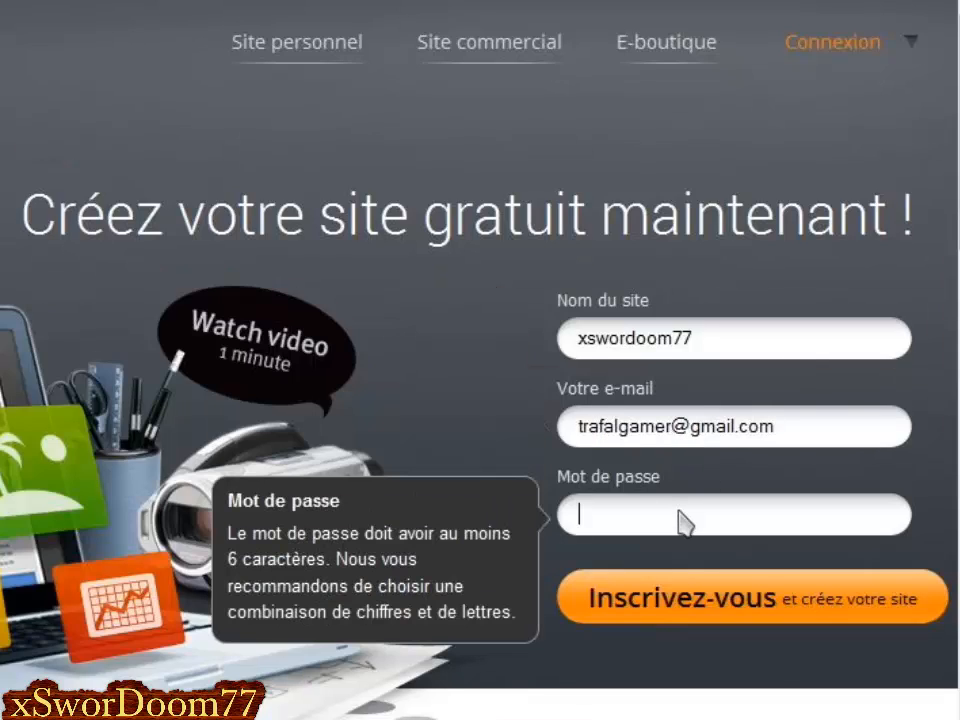
pyautogui.write('•••••••')
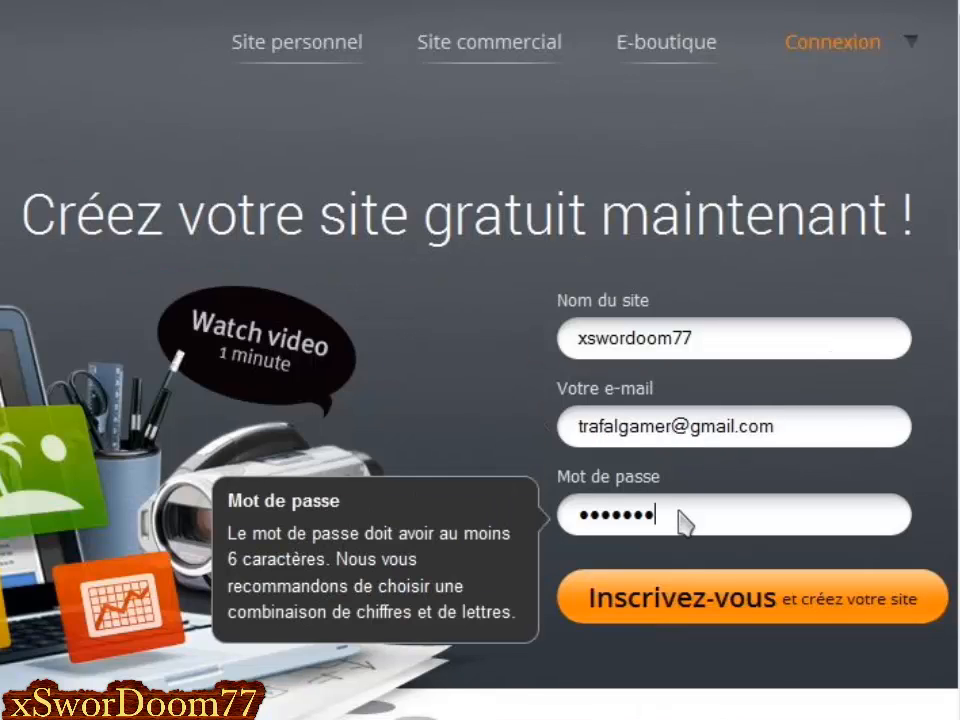
pyautogui.click(693, 617)
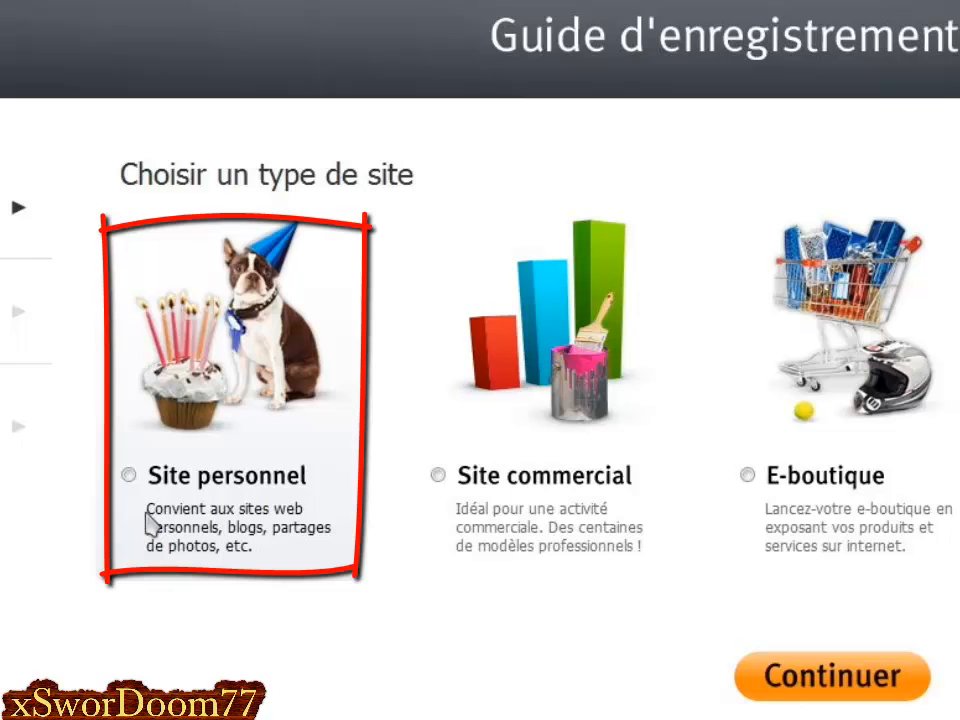
# Choose a personal site and name it 'Mon Site' followed by the creator's handle.
pyautogui.click(186, 488)
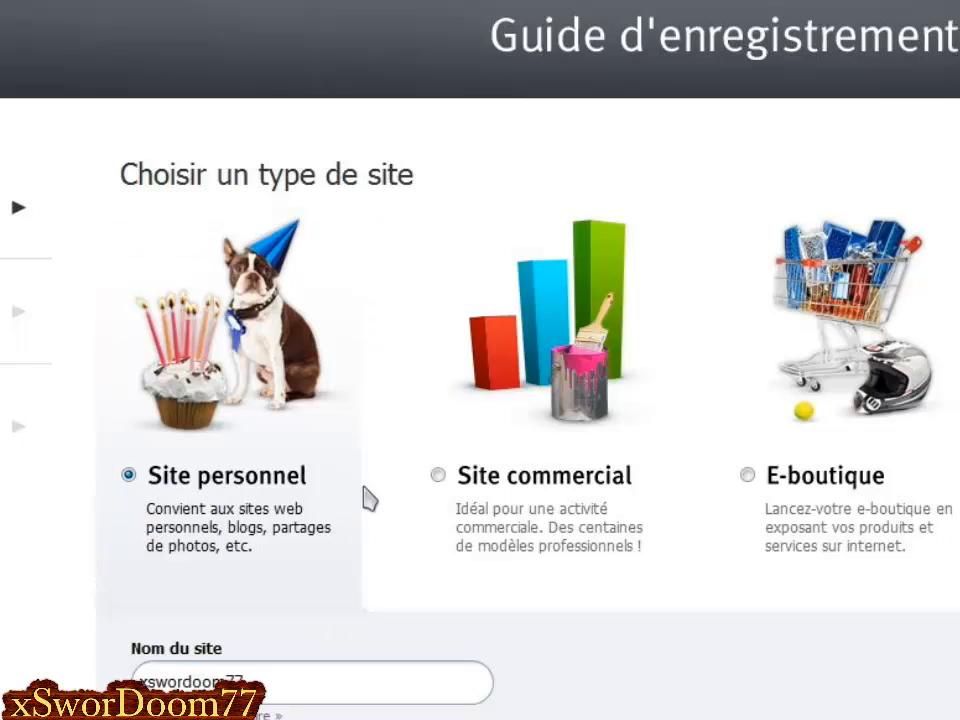
pyautogui.scroll(-2, 369, 499)
pyautogui.scroll(-2, 332, 499)
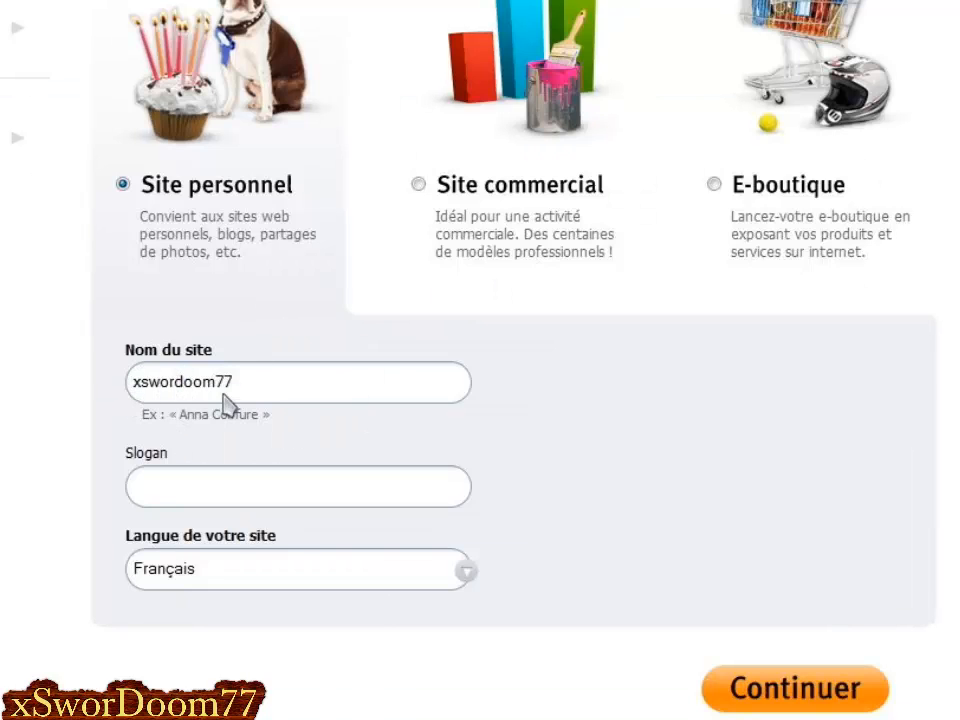
pyautogui.click(145, 384)
pyautogui.write('Mon site')
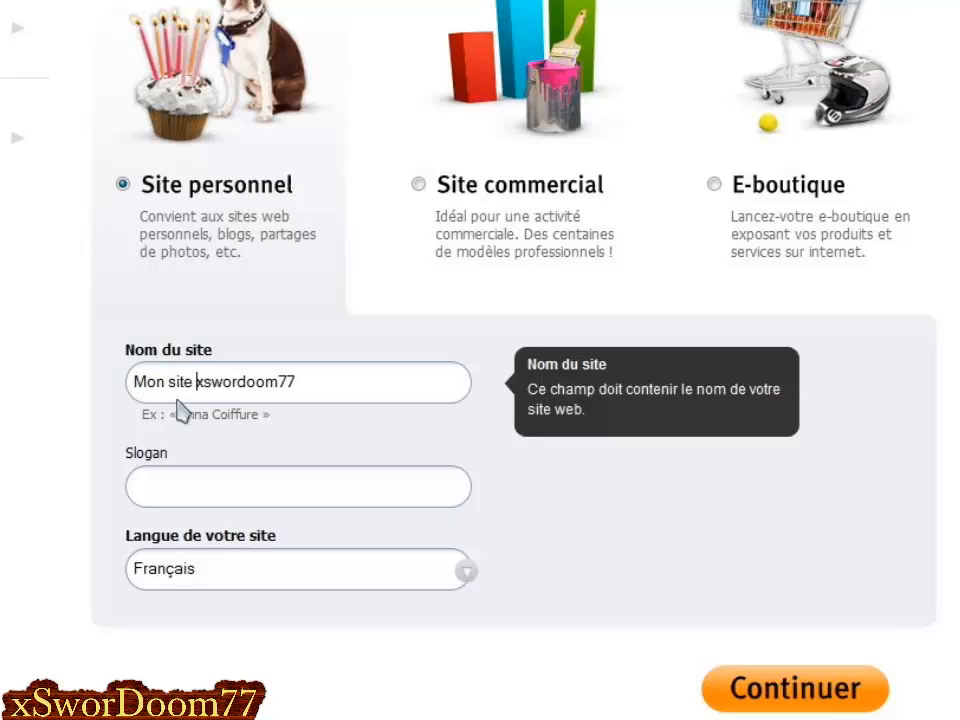
pyautogui.press('Right')
pyautogui.press('Right')
pyautogui.press('BackSpace')
pyautogui.write('S')
pyautogui.press('Right')
pyautogui.press('Right')
pyautogui.press('Right')
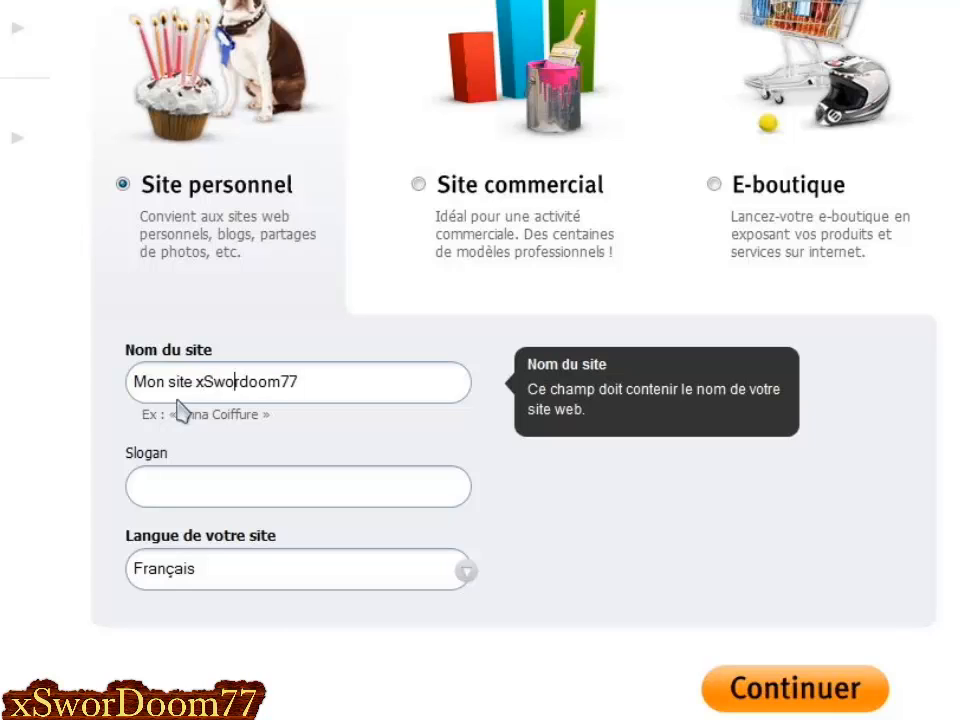
pyautogui.press('Delete')
pyautogui.write('D')
pyautogui.click(70, 377)
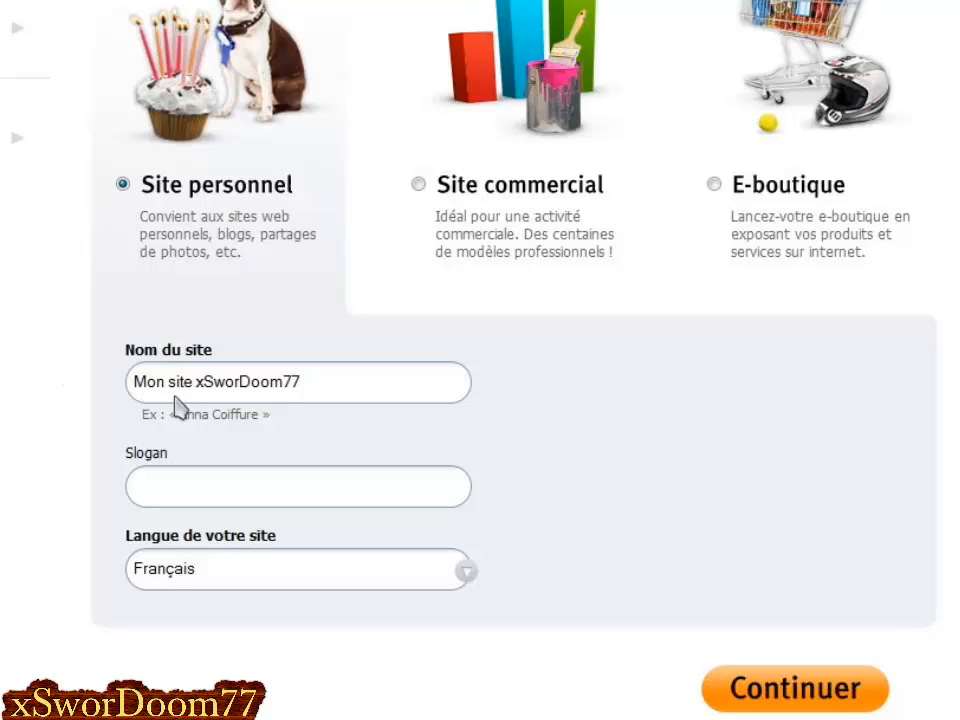
# Enter the slogan 'Pro', keep French as the language, and continue.
pyautogui.click(178, 489)
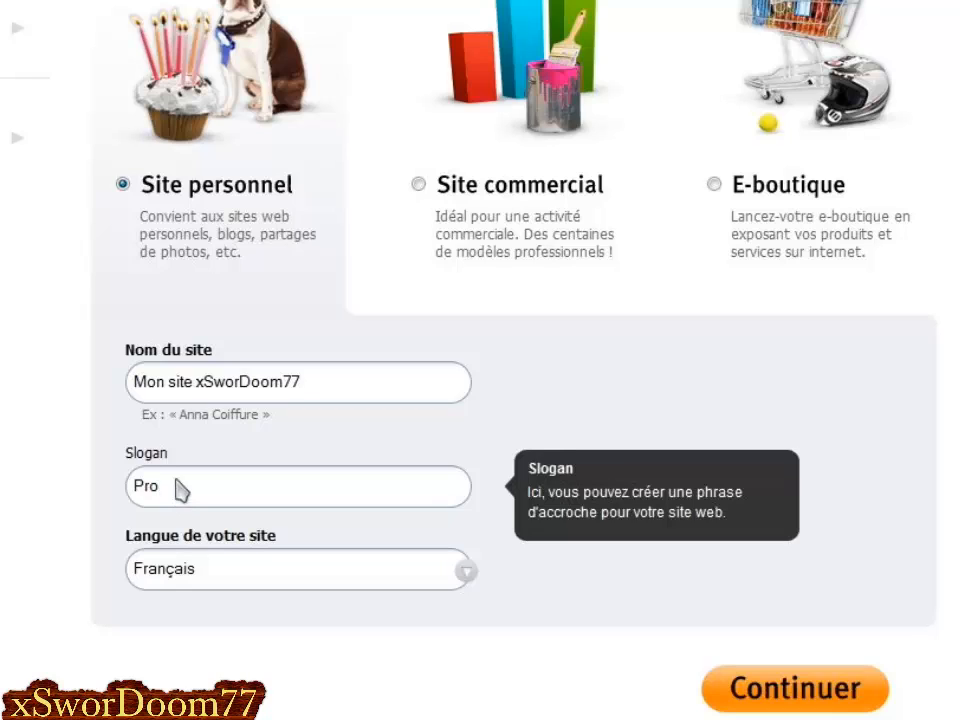
pyautogui.click(38, 481)
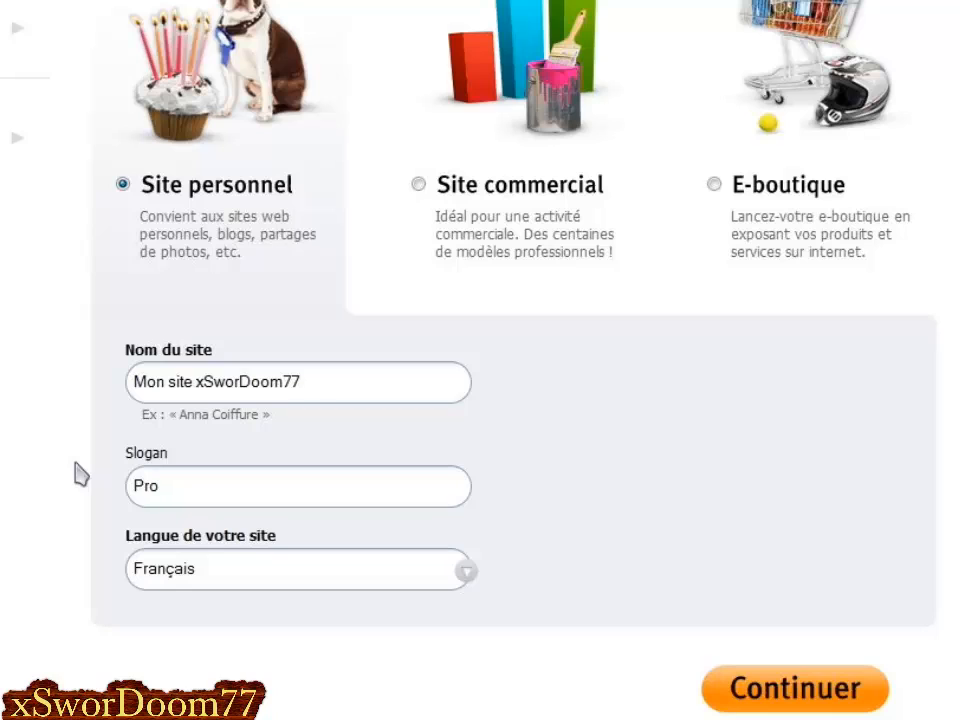
pyautogui.scroll(-2, 86, 480)
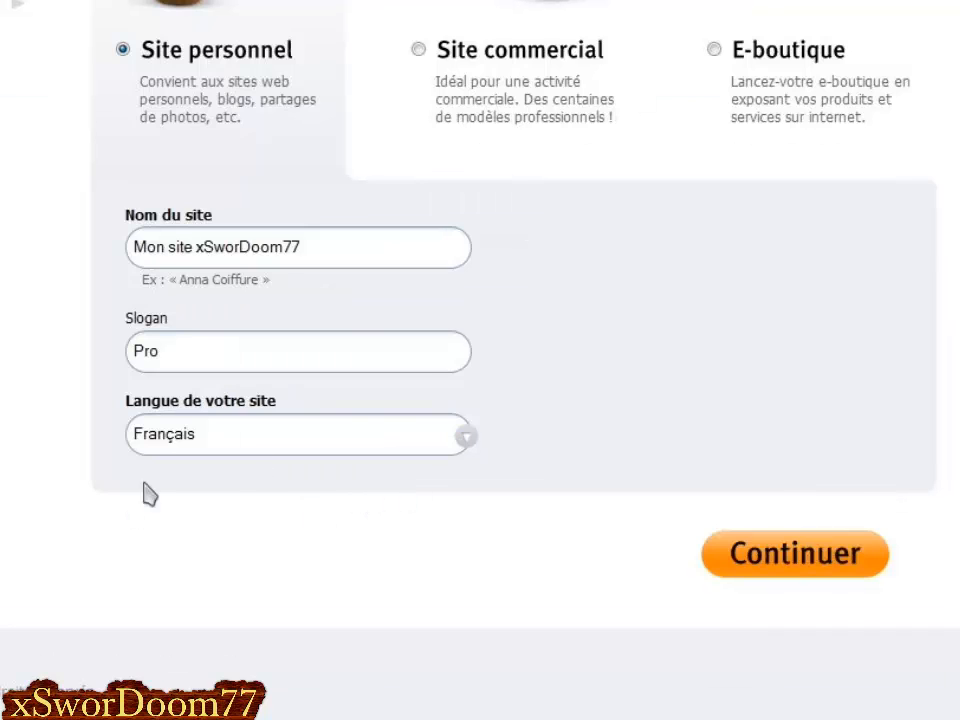
pyautogui.click(774, 552)
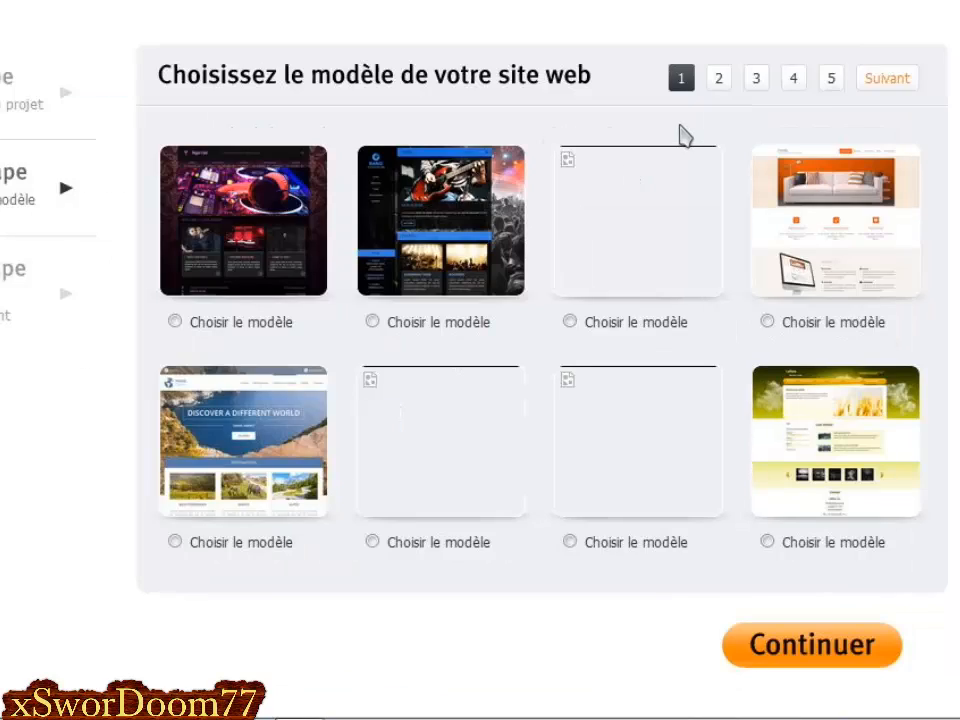
# On the second template page, choose the red abstract banner template and continue.
pyautogui.click(718, 80)
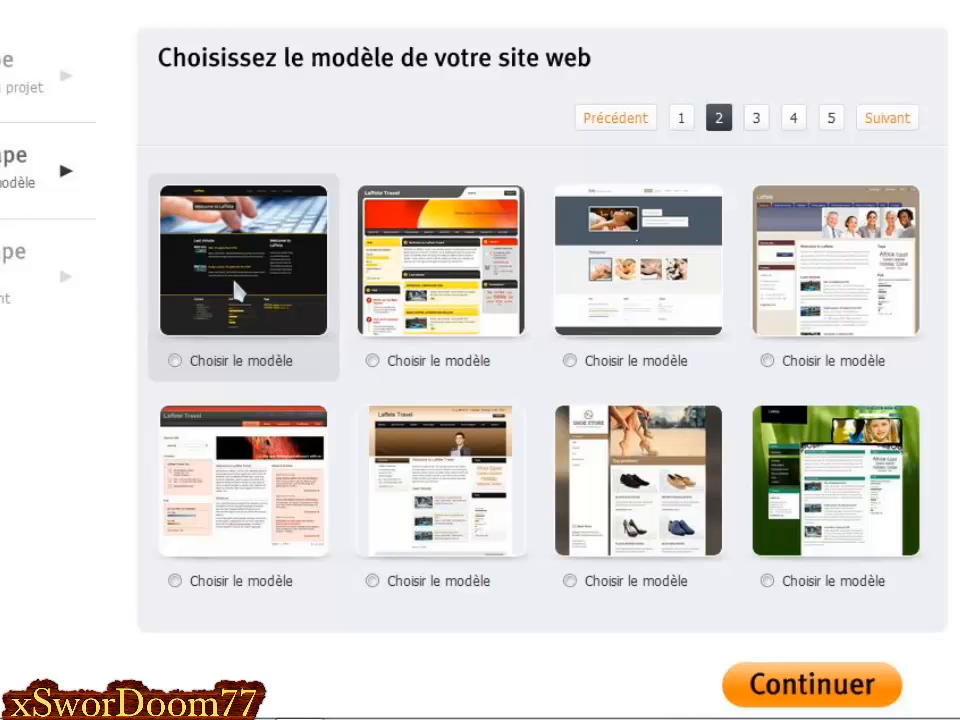
pyautogui.scroll(-1, 541, 330)
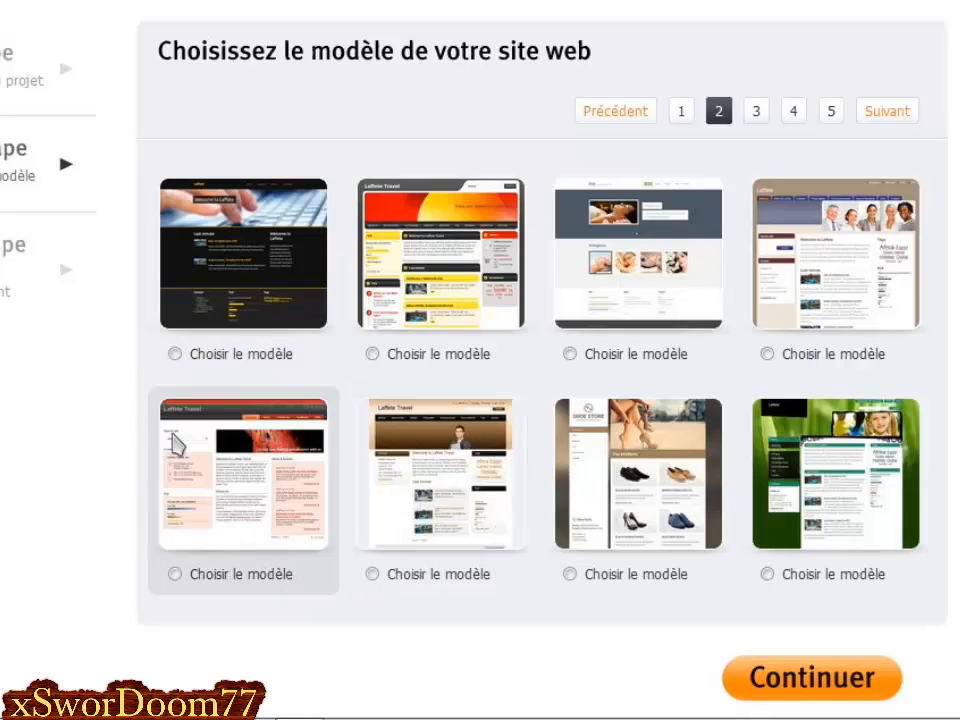
pyautogui.click(176, 576)
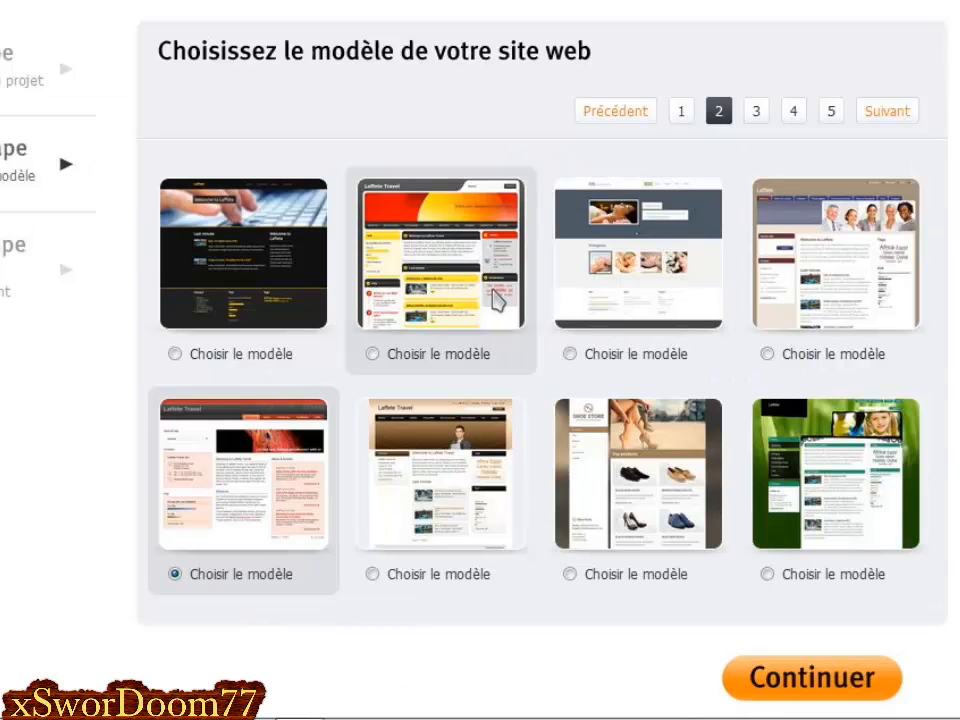
pyautogui.scroll(-1, 550, 380)
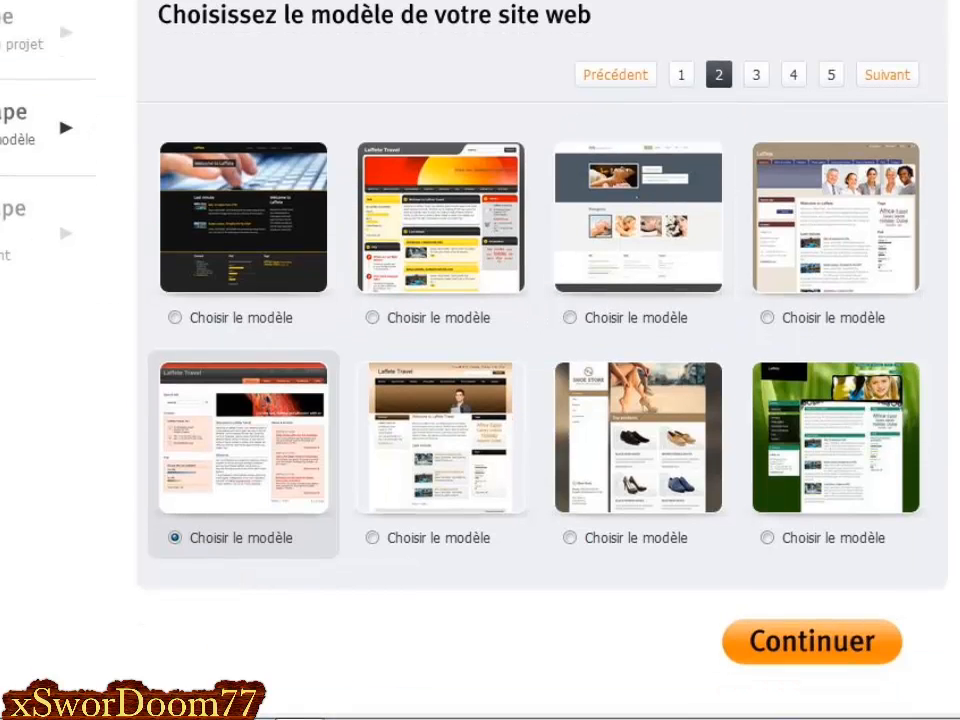
pyautogui.scroll(-2, 400, 400)
pyautogui.scroll(2, 400, 400)
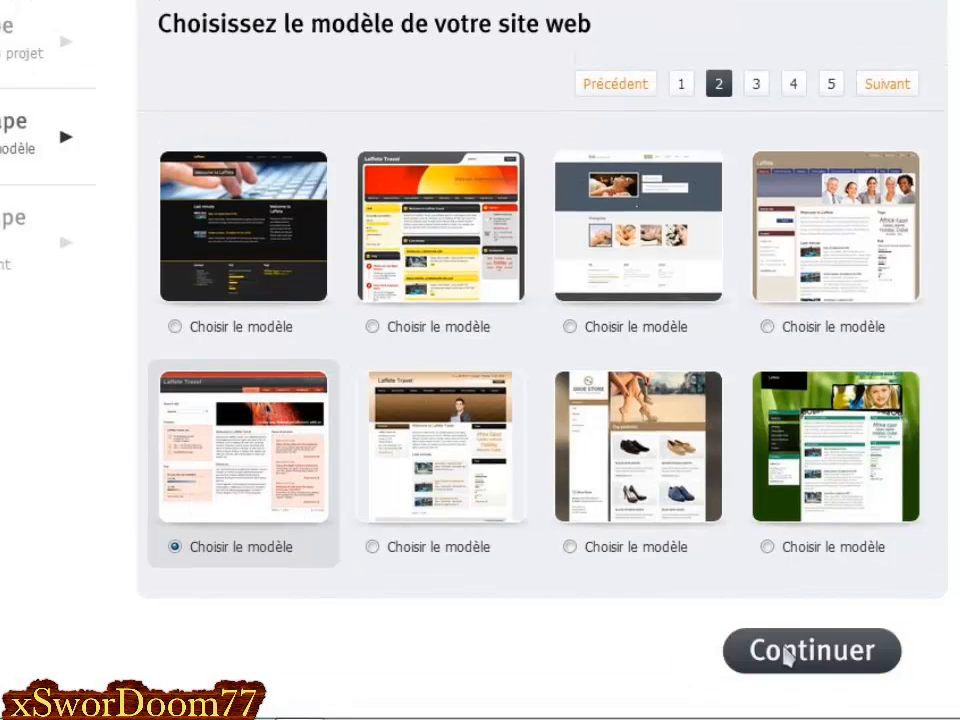
pyautogui.click(785, 655)
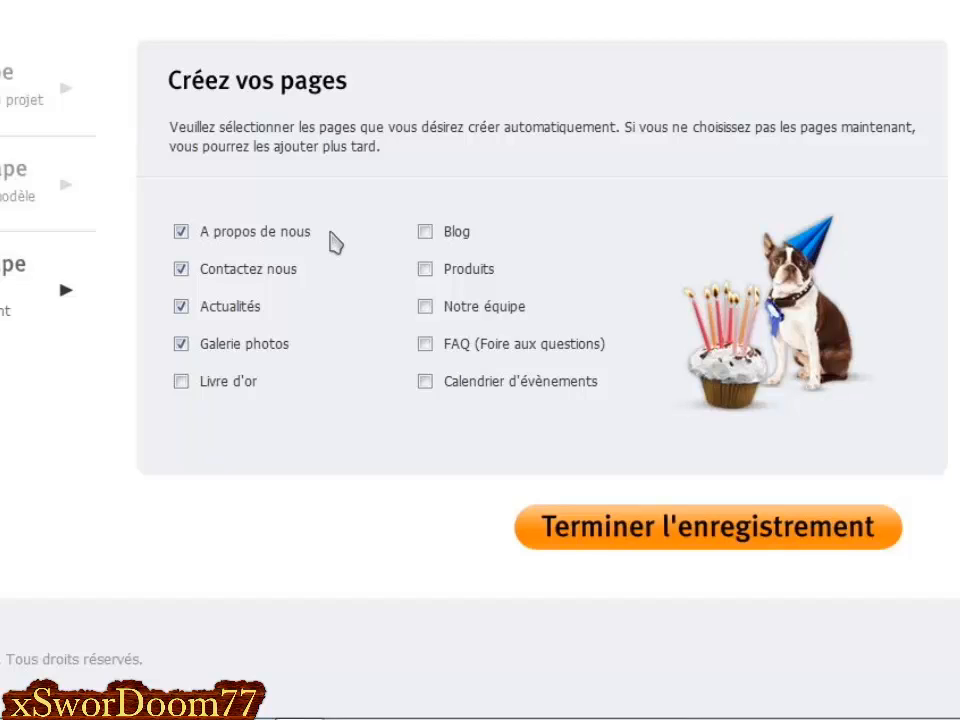
# Untick every suggested page except Contactez nous and finish the registration.
pyautogui.click(181, 232)
pyautogui.click(181, 269)
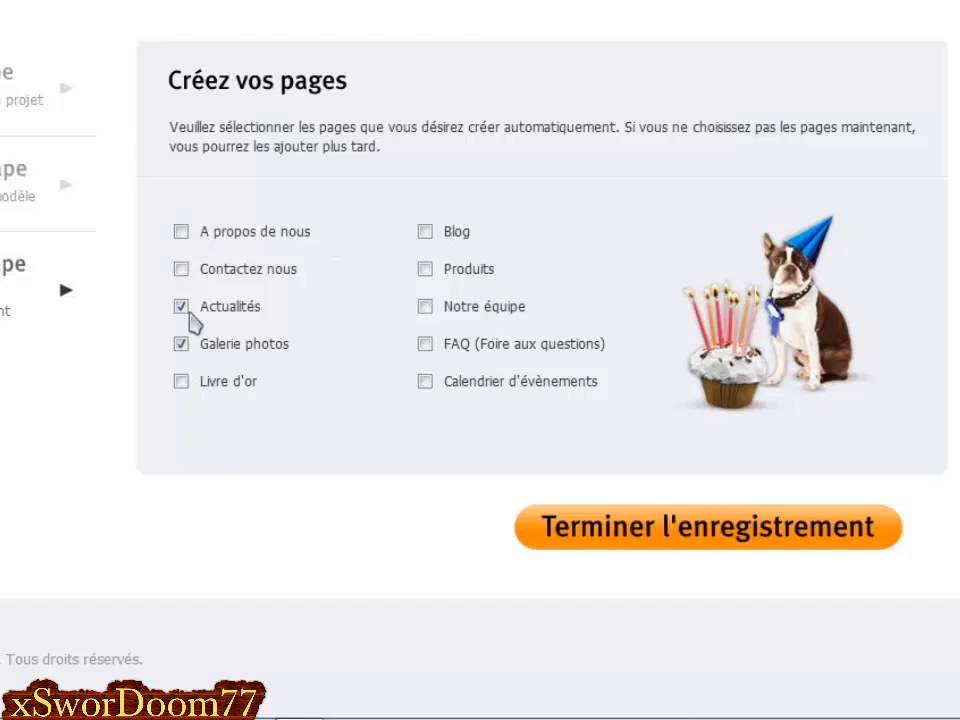
pyautogui.click(181, 344)
pyautogui.click(181, 306)
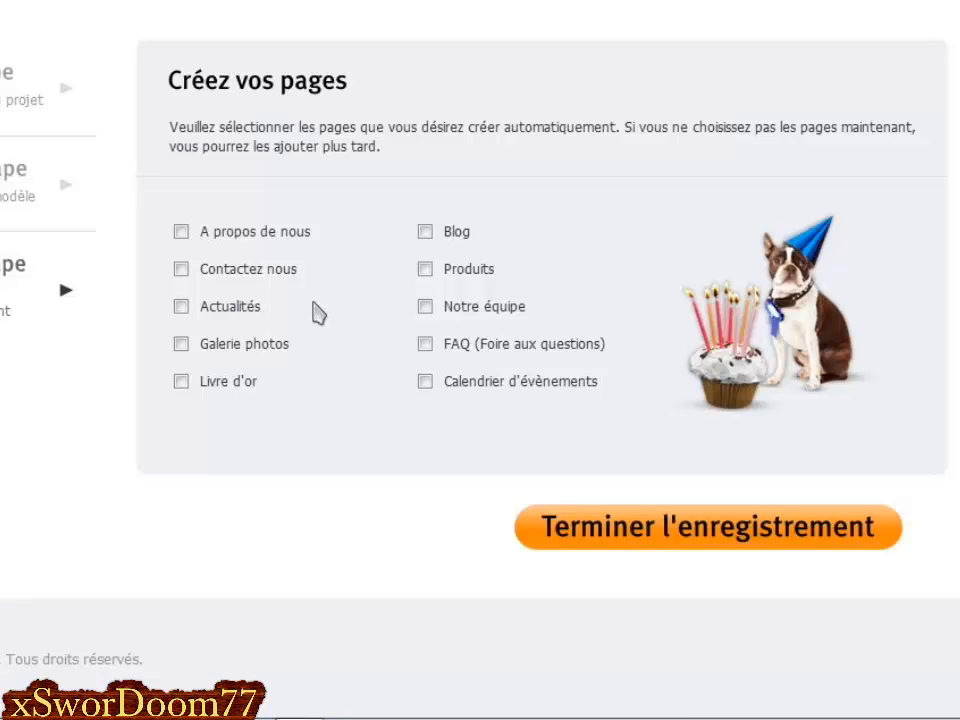
pyautogui.click(181, 269)
pyautogui.click(736, 532)
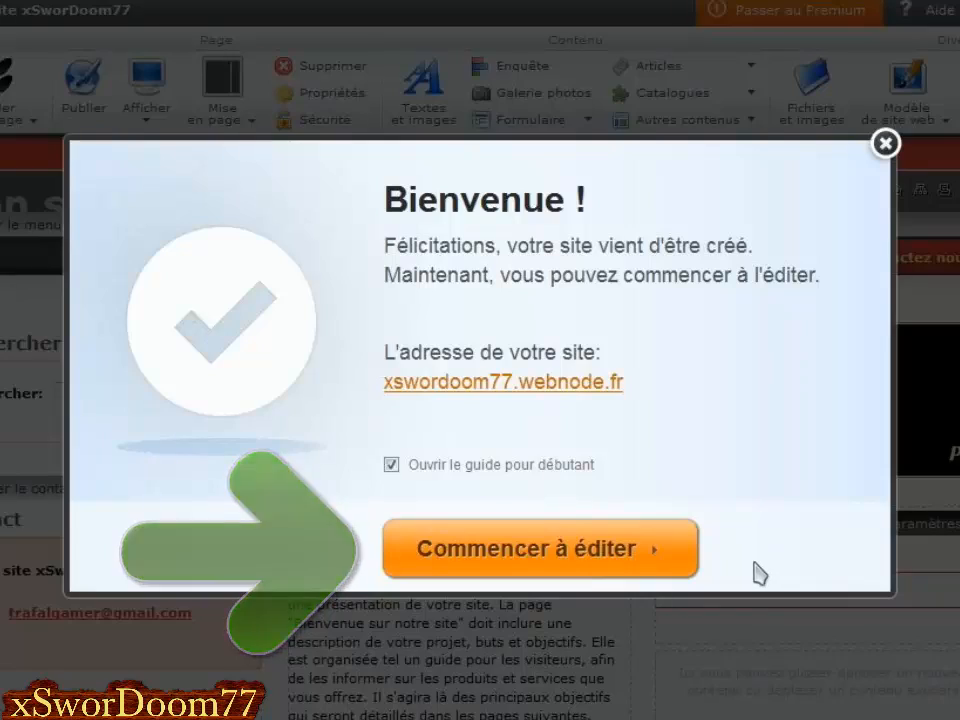
pyautogui.click(529, 580)
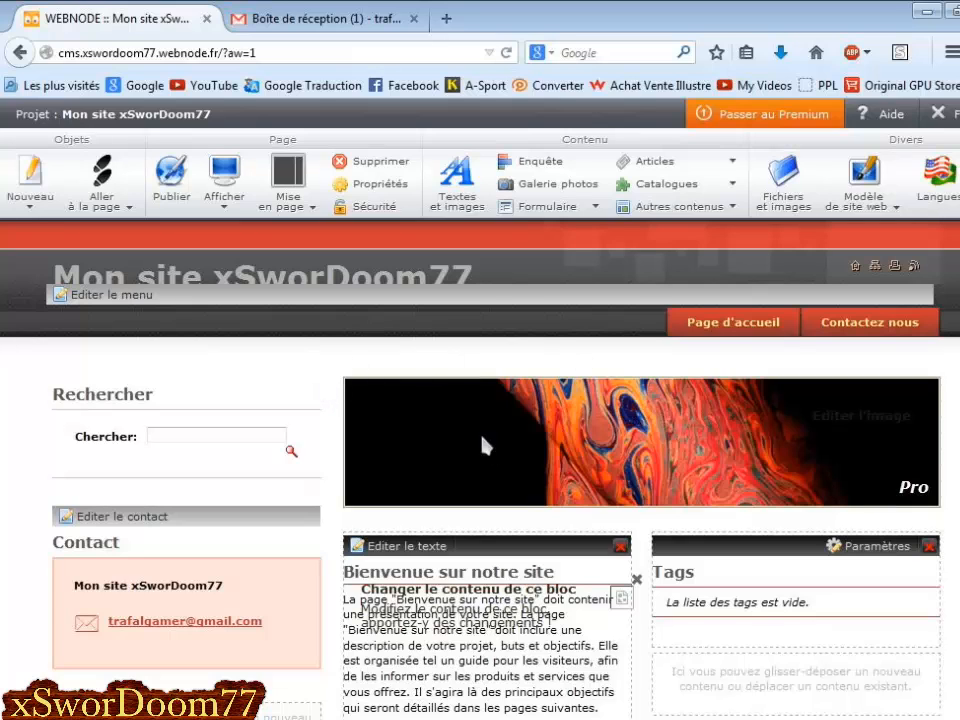
pyautogui.scroll(-1, 478, 440)
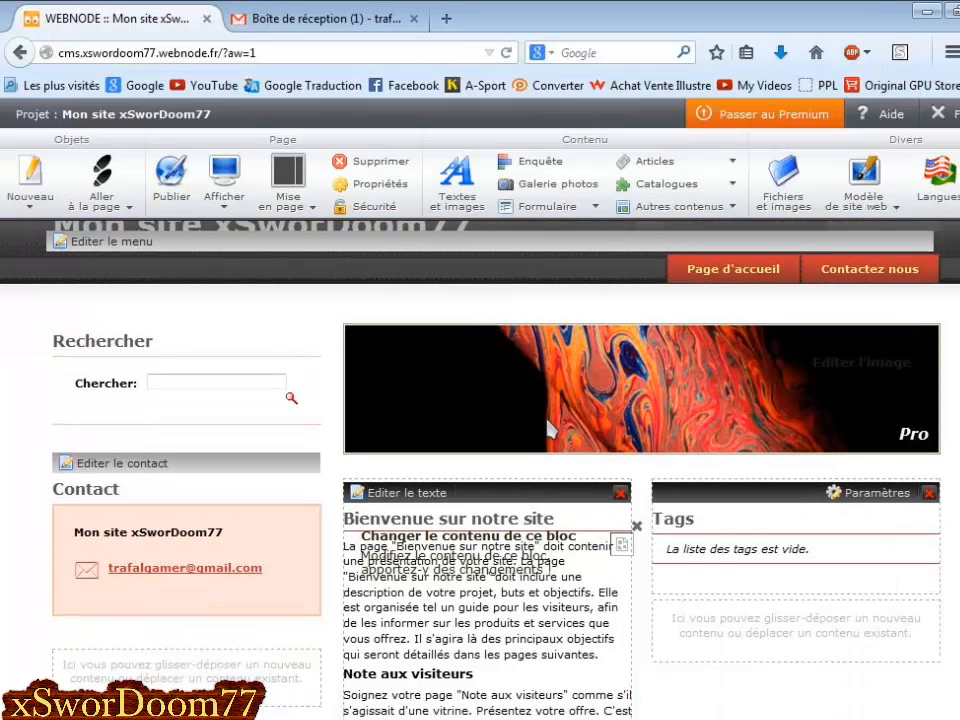
pyautogui.scroll(1, 535, 429)
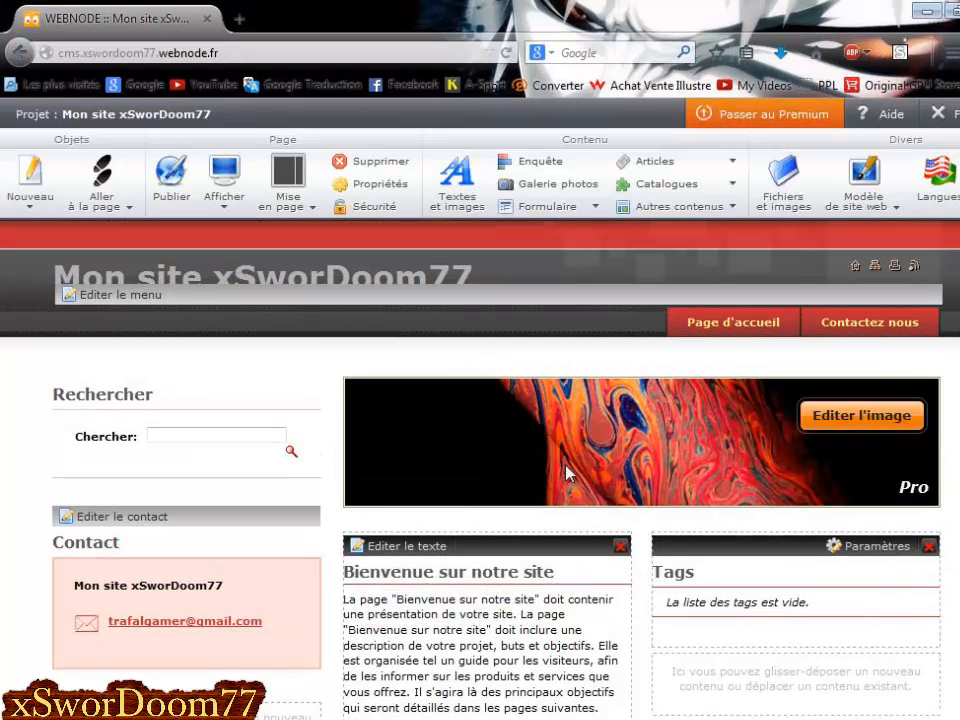
pyautogui.scroll(-3, 480, 470)
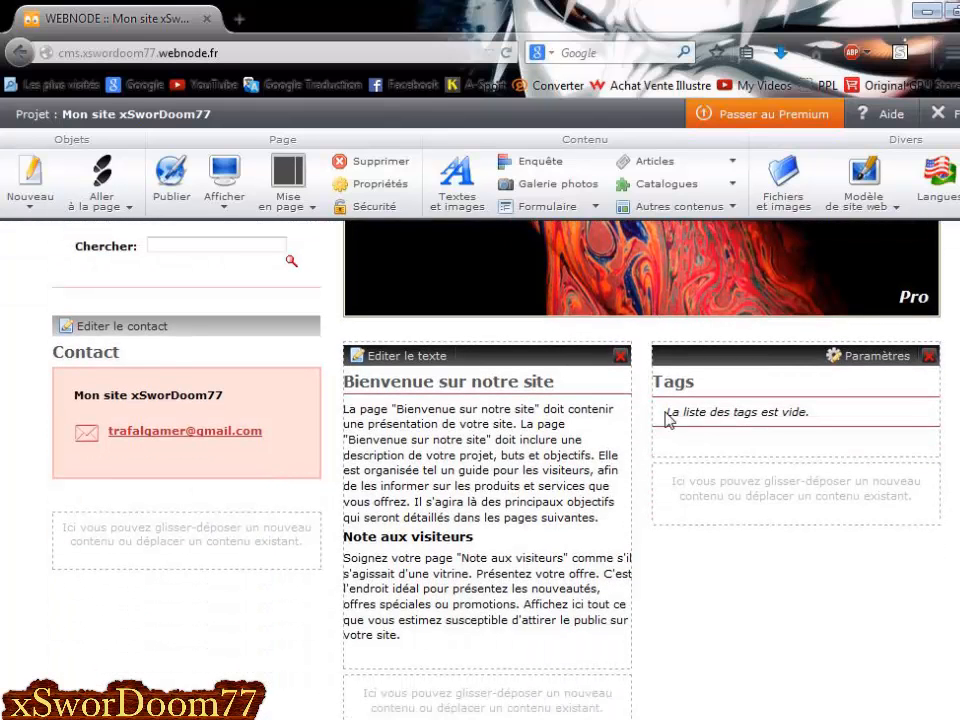
pyautogui.scroll(-1, 643, 484)
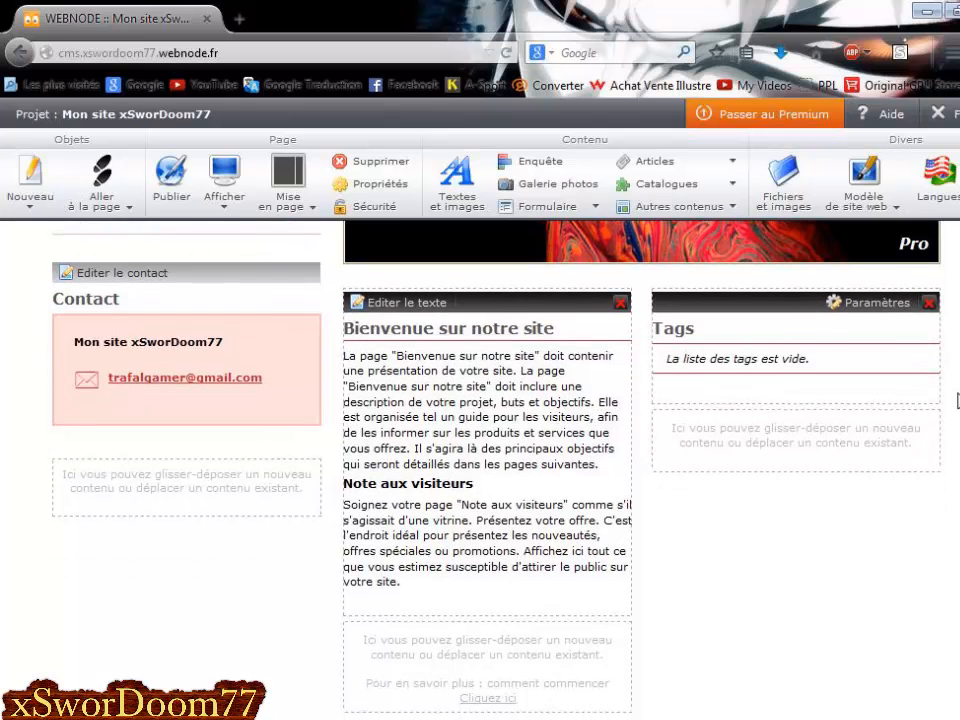
pyautogui.scroll(-1, 430, 360)
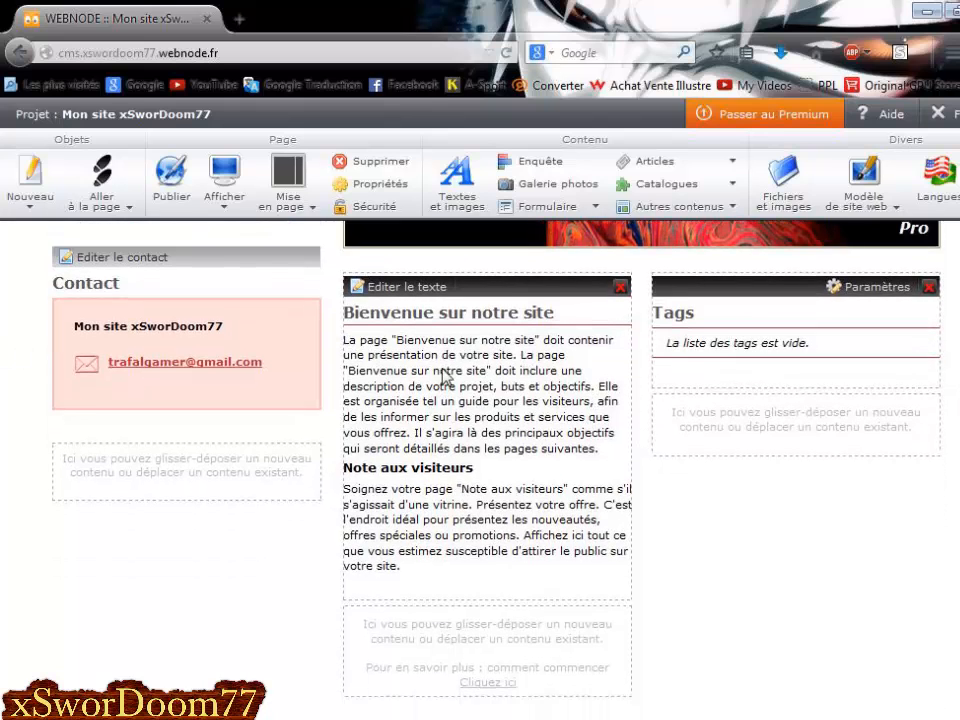
pyautogui.scroll(4, 450, 405)
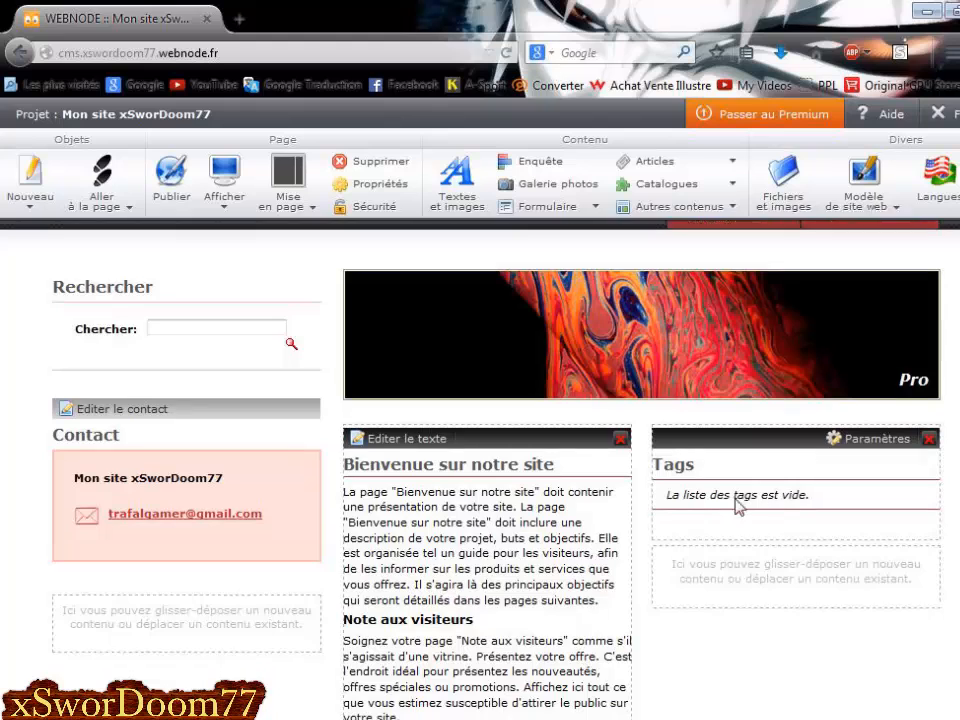
pyautogui.scroll(-1, 737, 506)
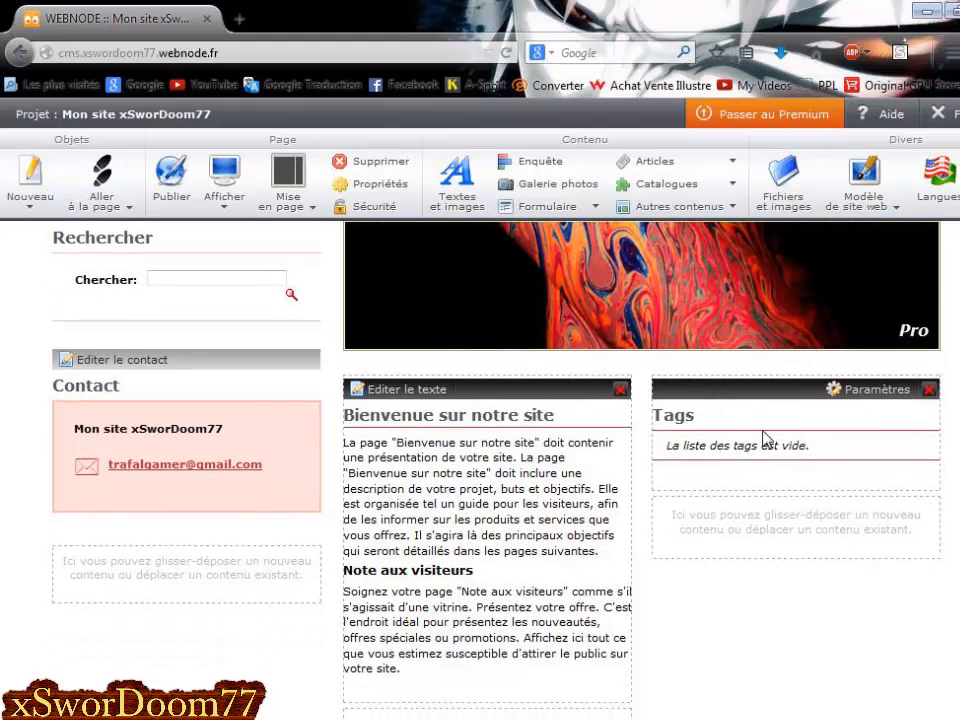
pyautogui.scroll(-1, 545, 395)
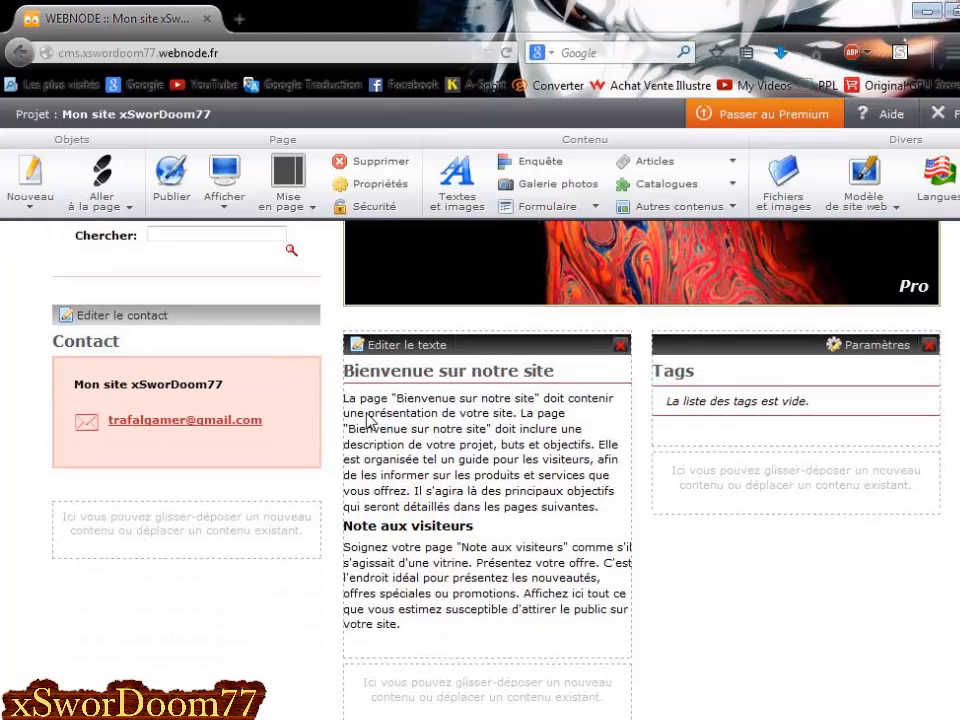
pyautogui.scroll(-1, 262, 535)
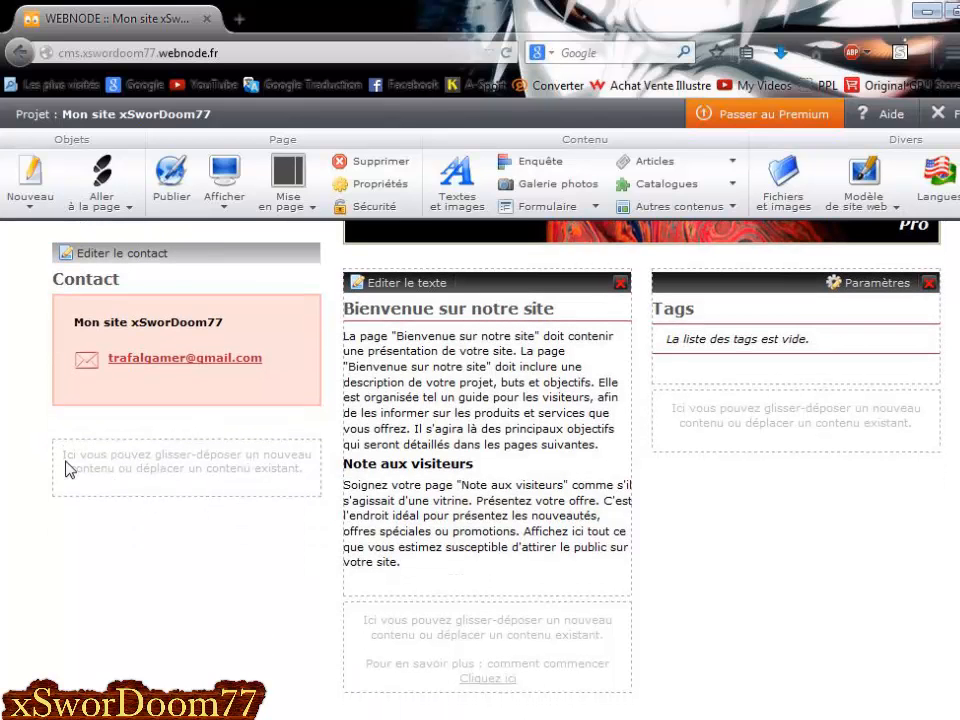
pyautogui.scroll(4, 600, 540)
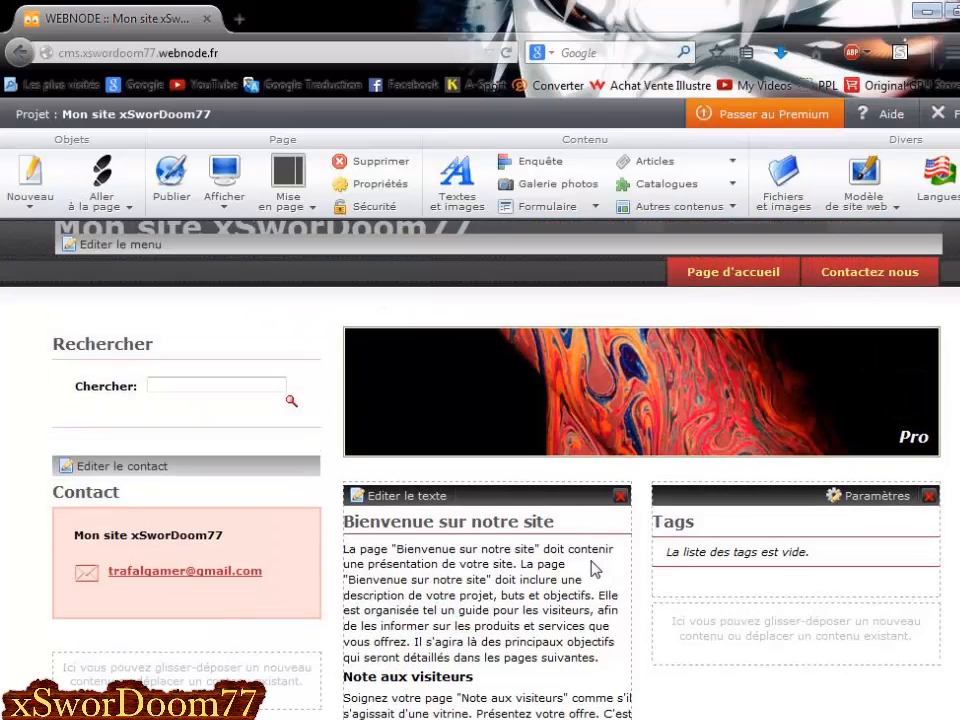
pyautogui.scroll(-1, 623, 568)
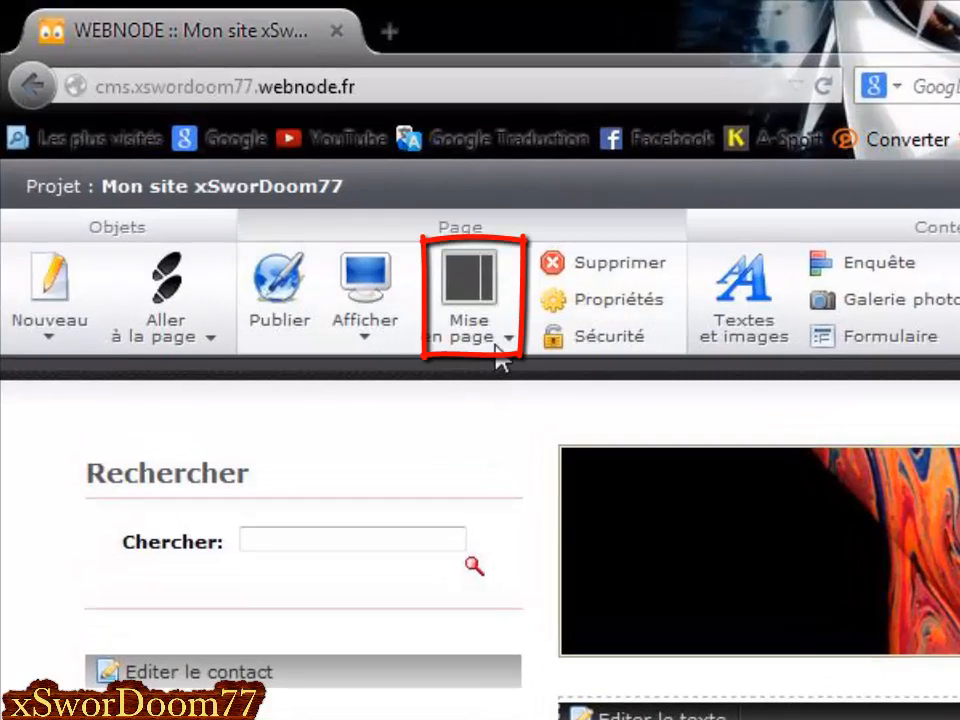
pyautogui.click(305, 213)
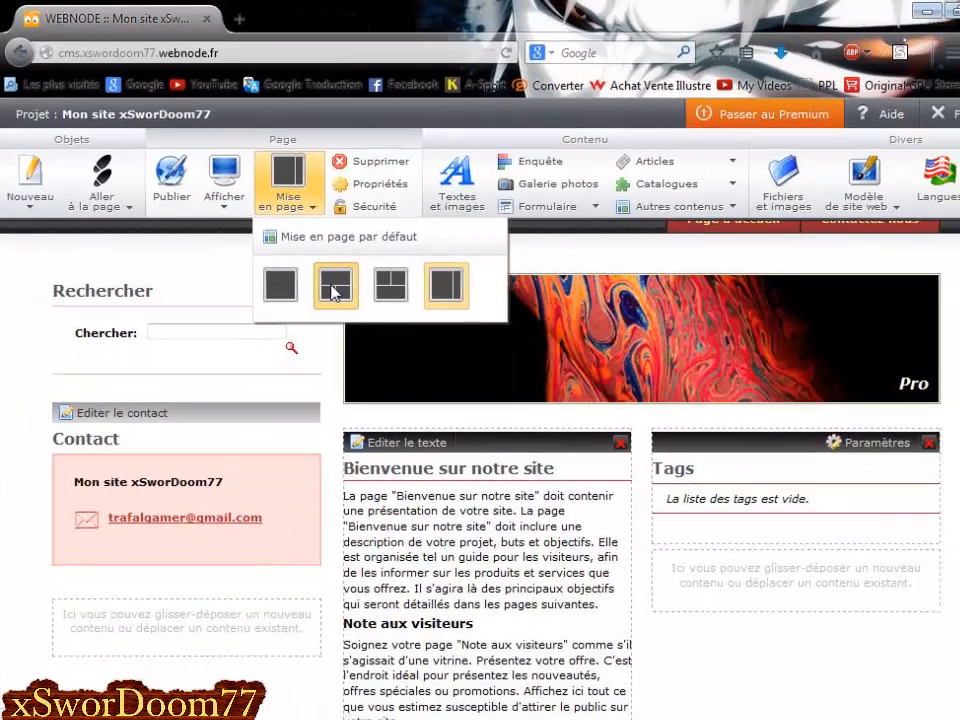
# Apply the wide-top, two-column page layout and scroll to check the result.
pyautogui.click(335, 290)
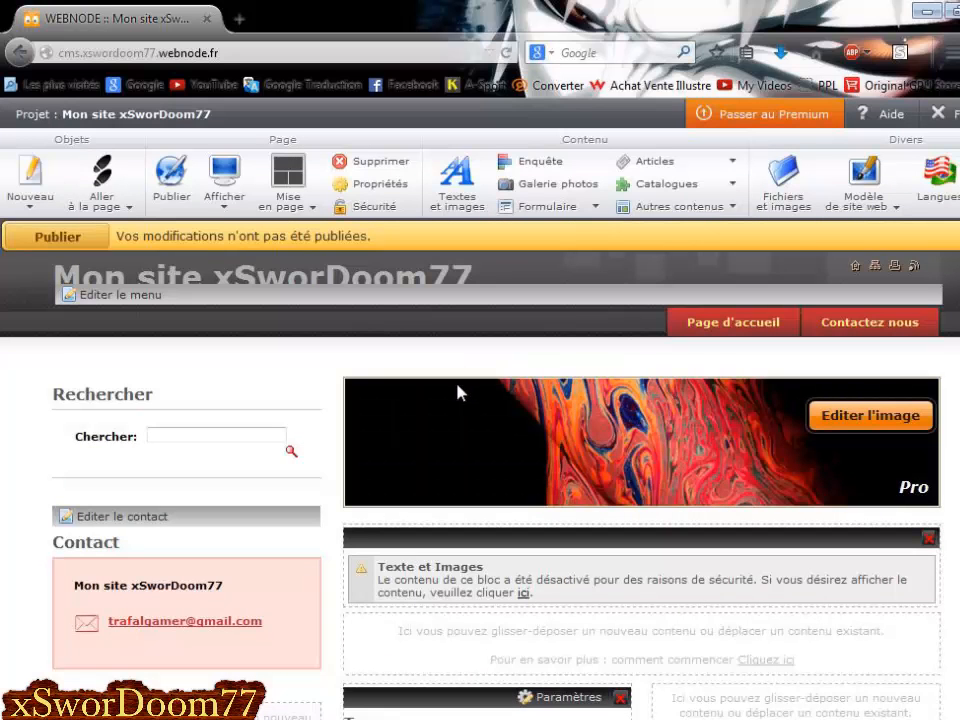
pyautogui.scroll(-4, 493, 386)
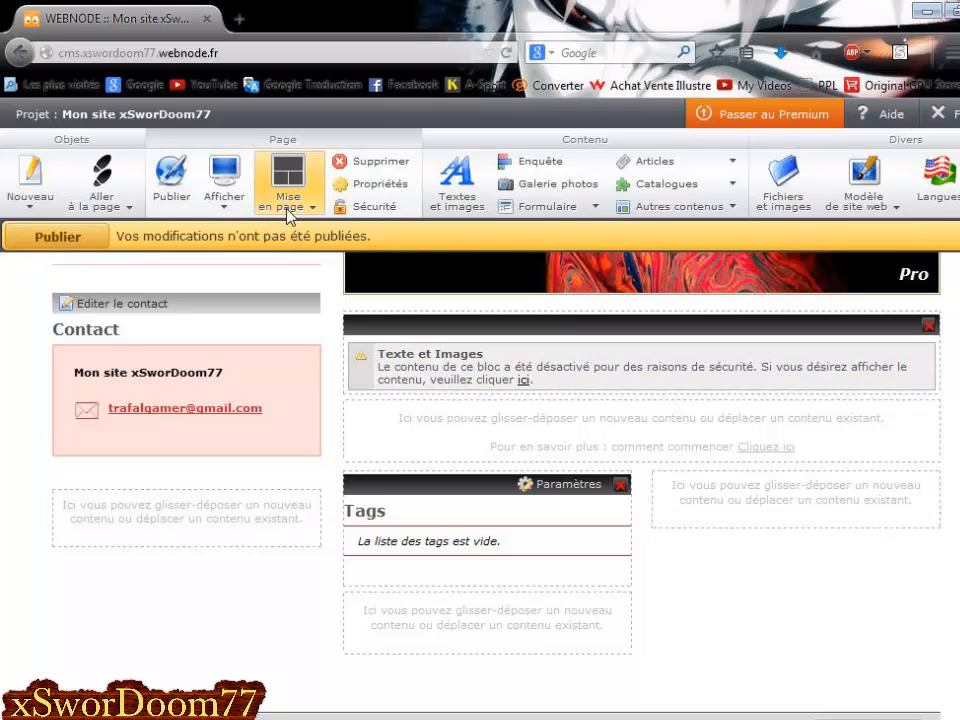
pyautogui.scroll(4, 546, 553)
pyautogui.scroll(-2, 544, 553)
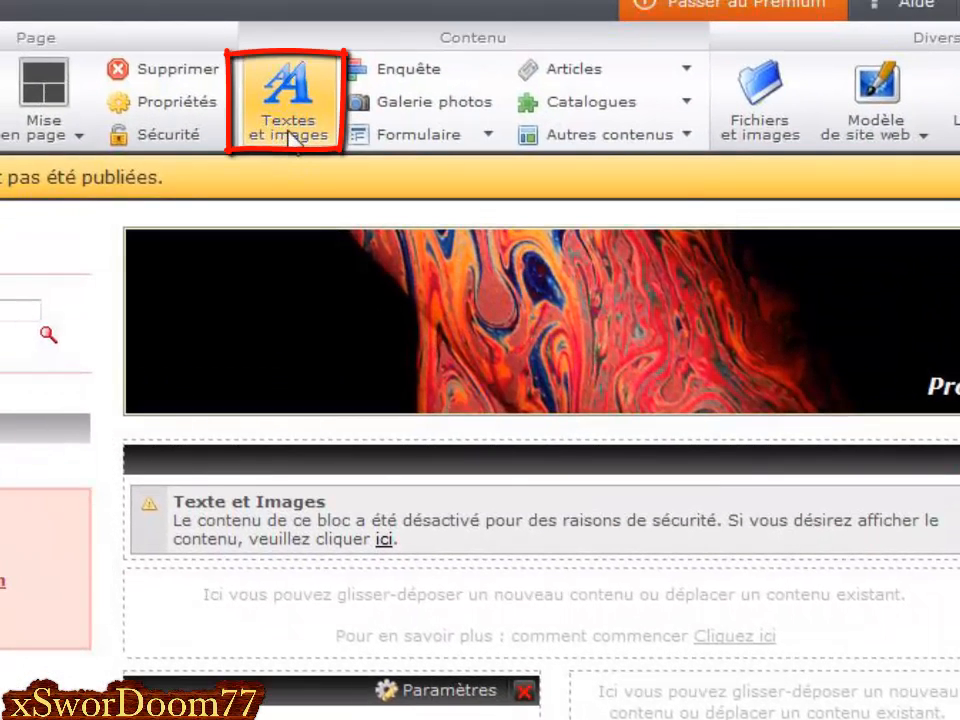
# Drop a Textes et images block below the top block and open its text editor.
pyautogui.moveTo(288, 133)
pyautogui.mouseDown()
pyautogui.moveTo(281, 142)
pyautogui.moveTo(288, 113)
pyautogui.moveTo(292, 130)
pyautogui.mouseUp()
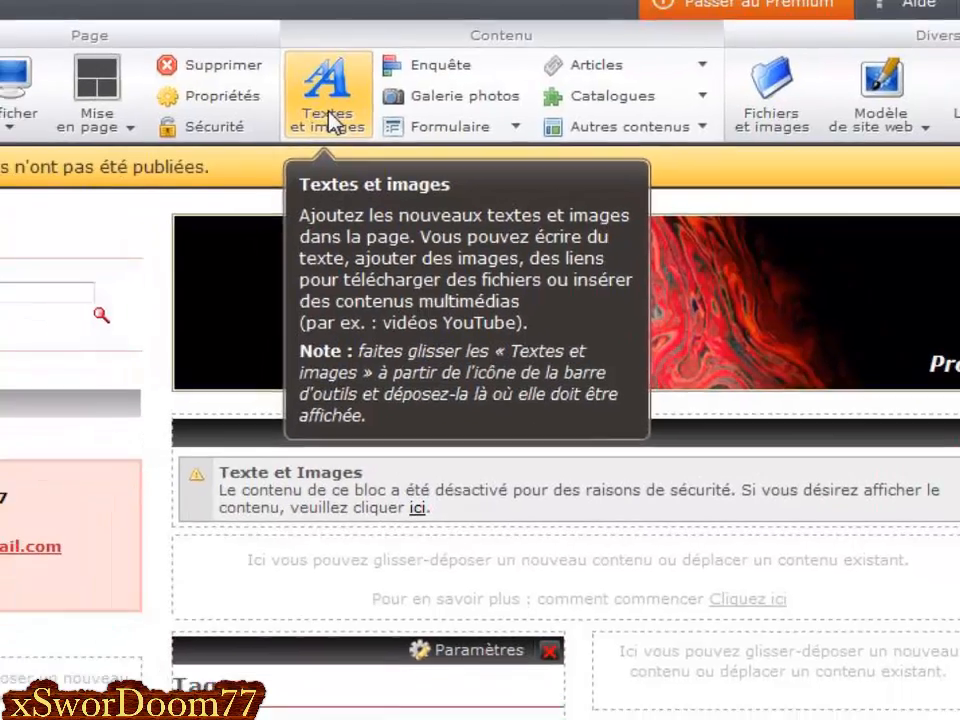
pyautogui.moveTo(290, 131); pyautogui.dragTo(294, 142)
pyautogui.moveTo(381, 116); pyautogui.dragTo(438, 645)
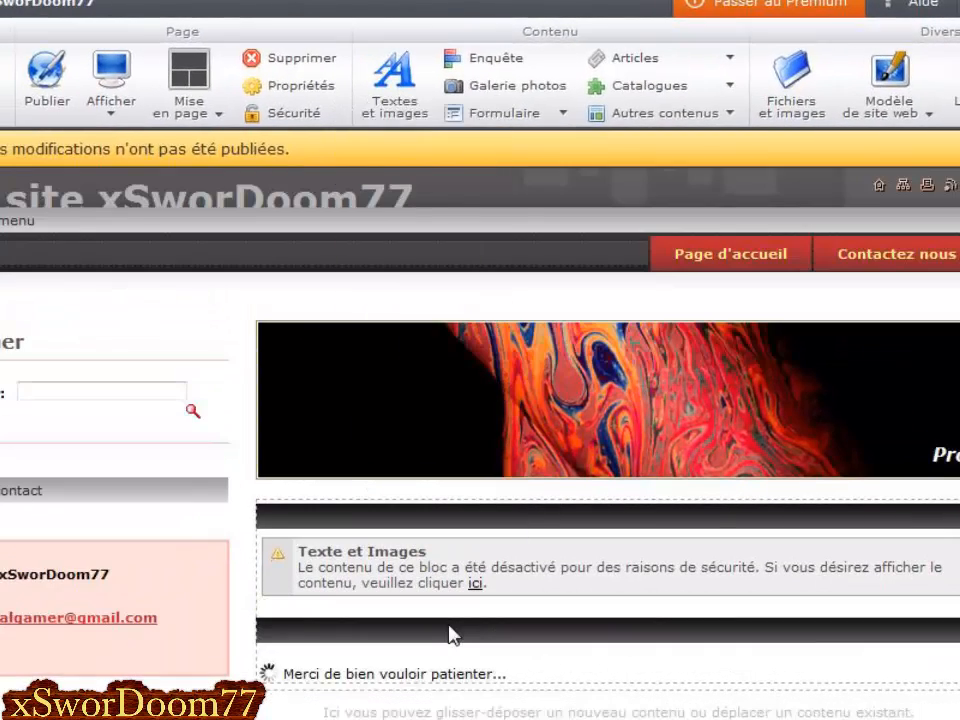
pyautogui.scroll(-4, 453, 634)
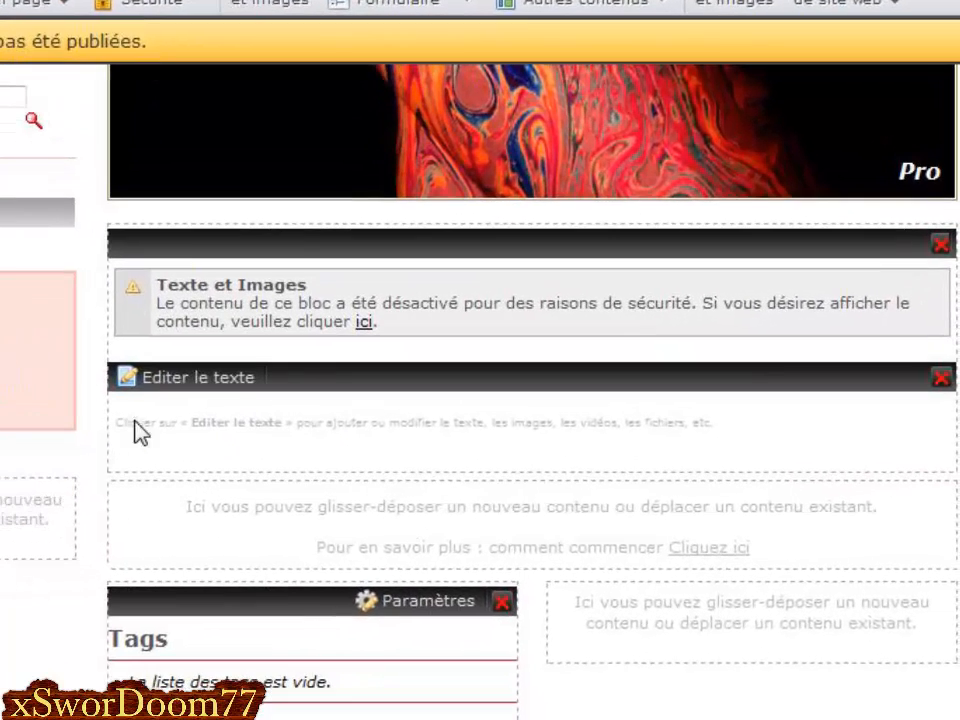
pyautogui.click(172, 384)
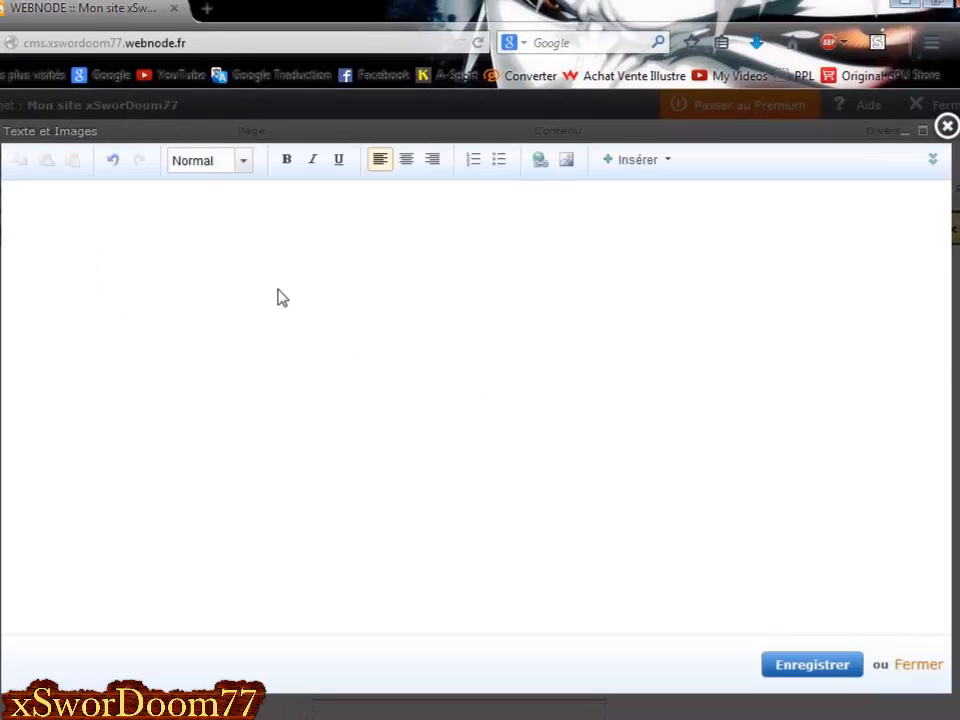
# Type 'Salut tout le monde!!' into the new block, save it, and reopen its editor.
pyautogui.write('Salut tout le monde!!')
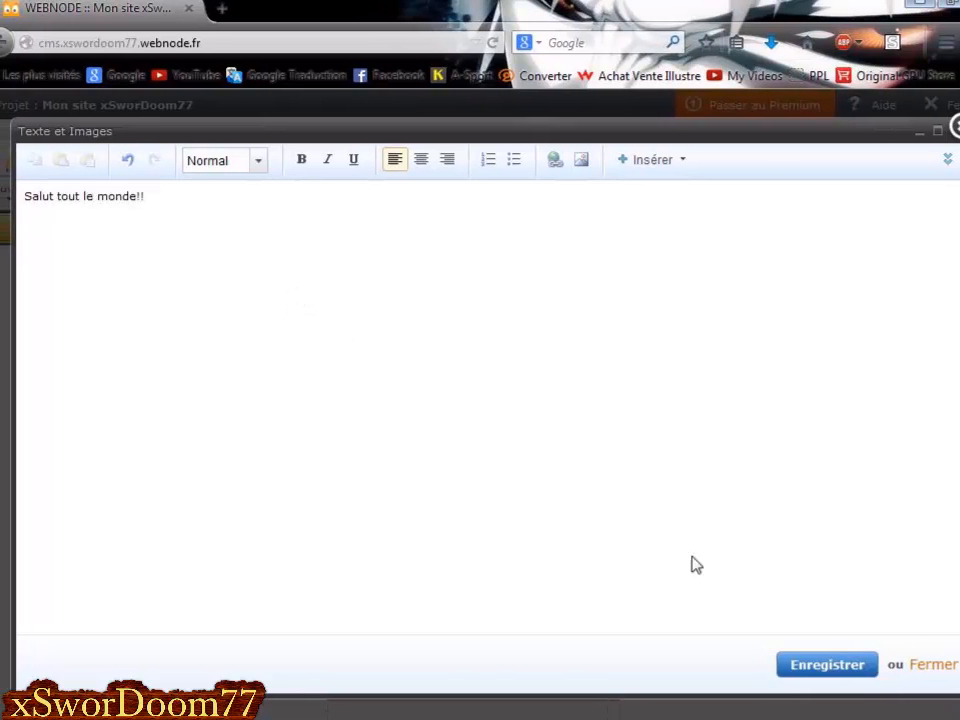
pyautogui.click(795, 668)
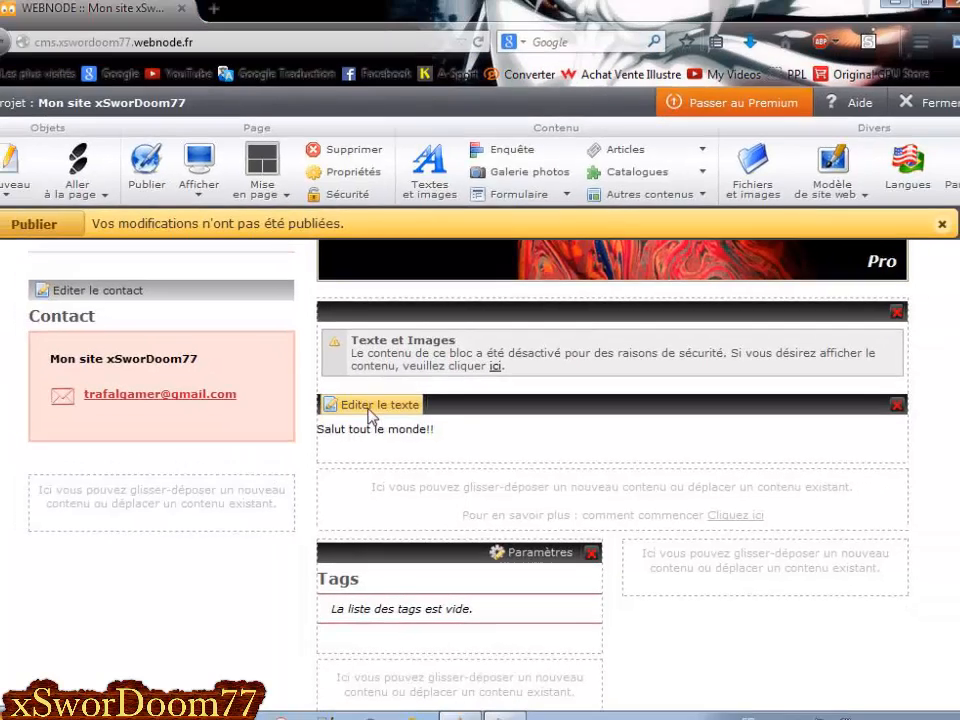
pyautogui.click(270, 247)
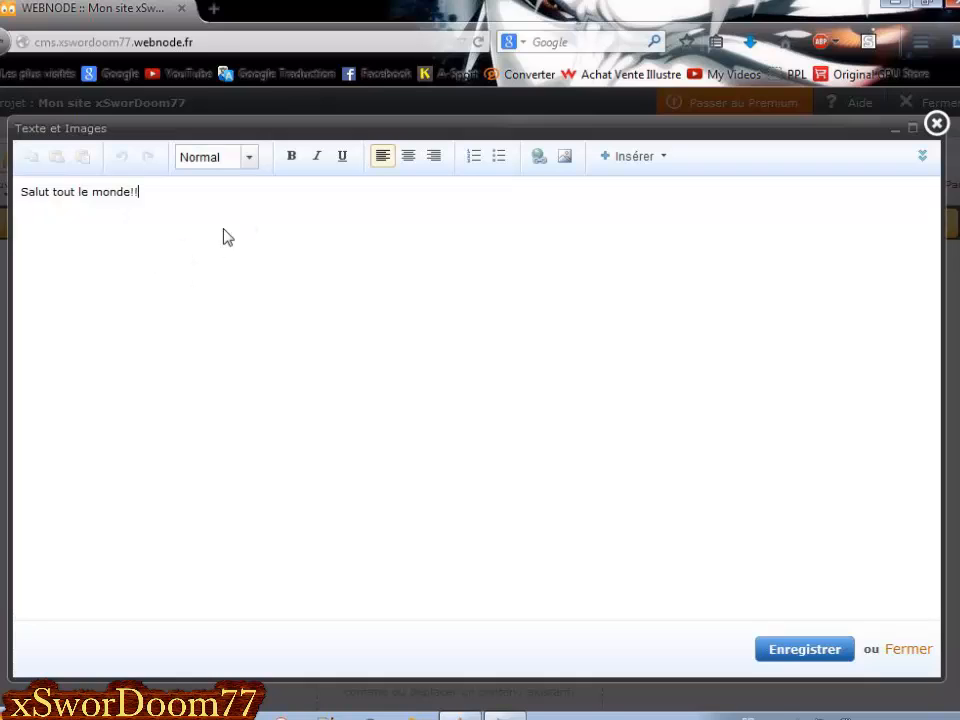
# Inspect the greeting's HTML source, then switch the editor back to normal view.
pyautogui.click(936, 124)
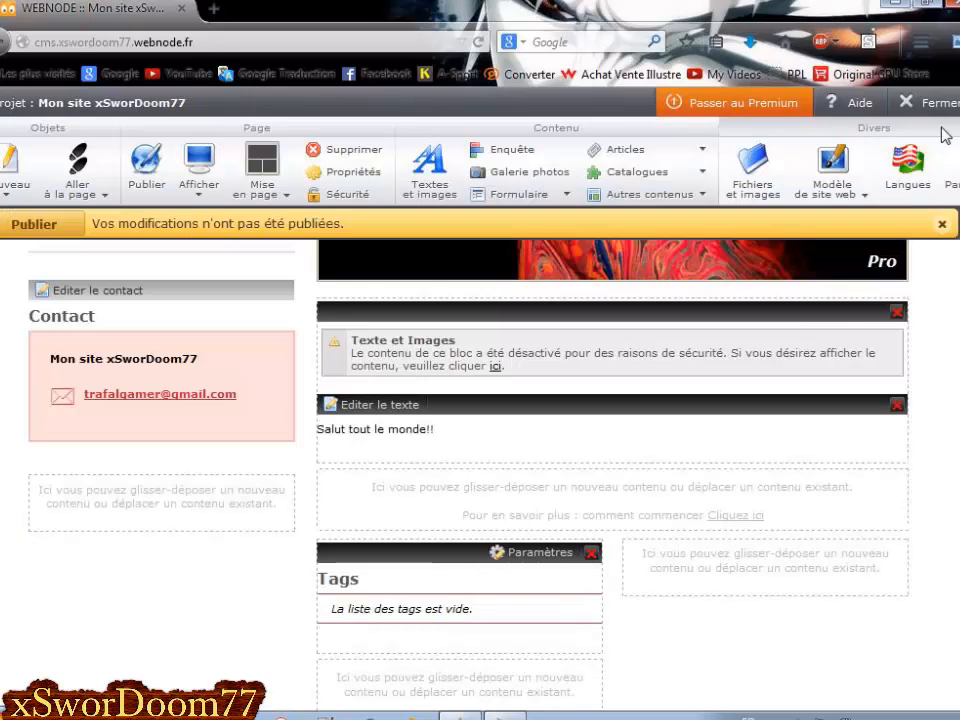
pyautogui.click(397, 406)
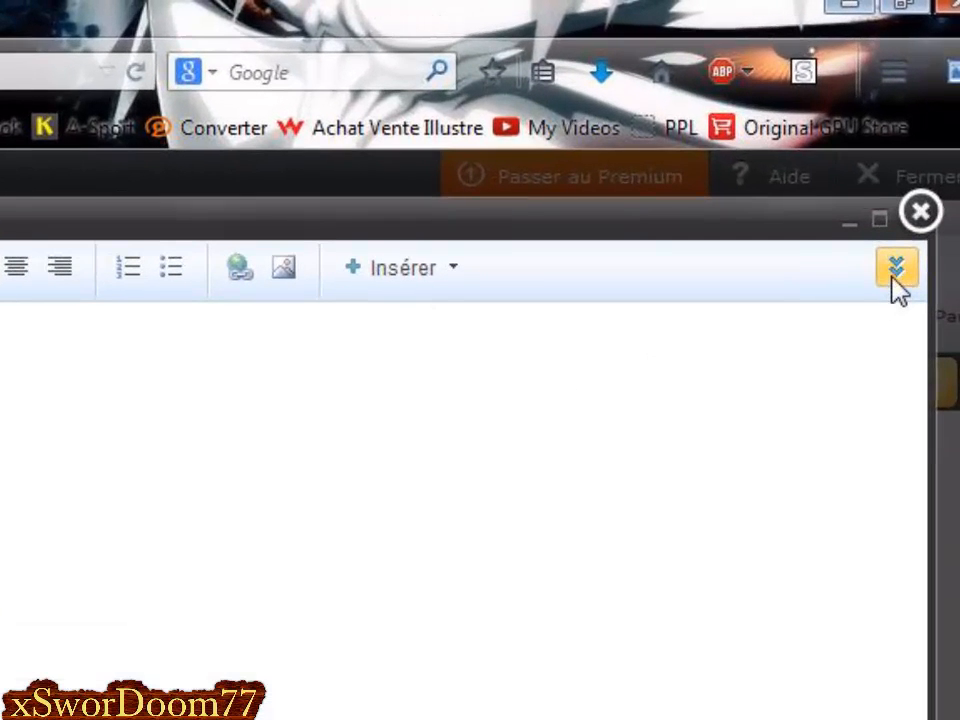
pyautogui.click(895, 272)
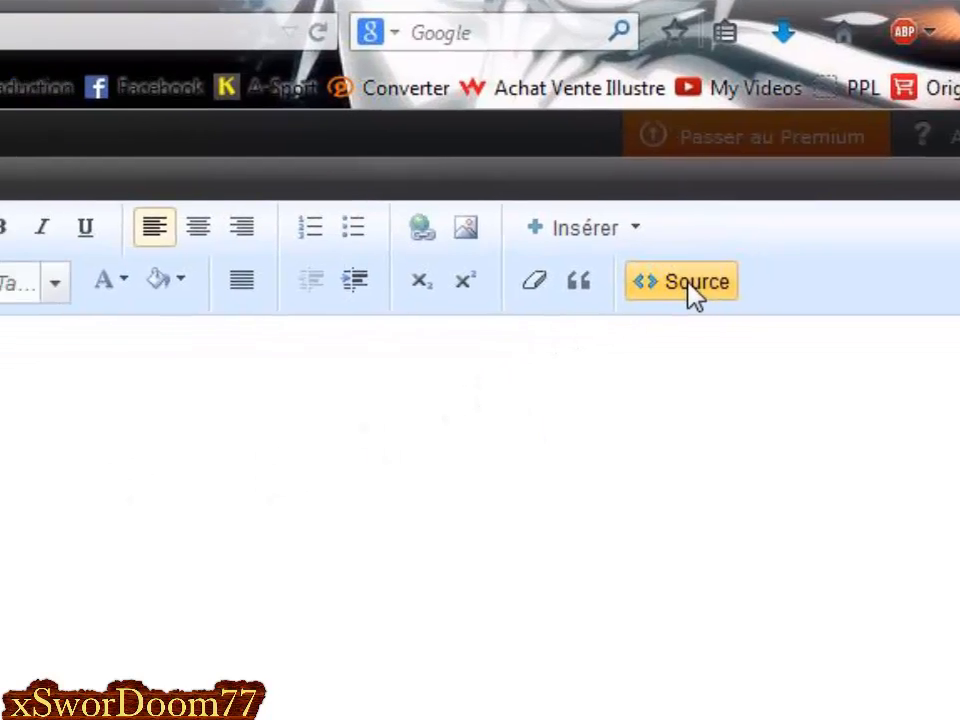
pyautogui.click(510, 328)
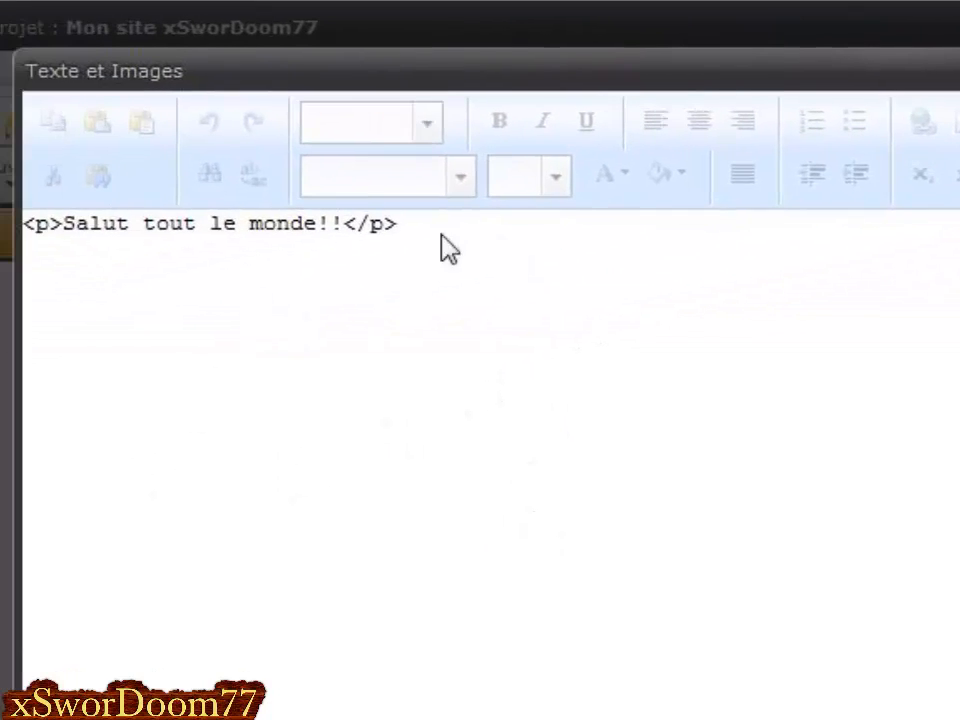
pyautogui.moveTo(345, 224); pyautogui.dragTo(397, 226)
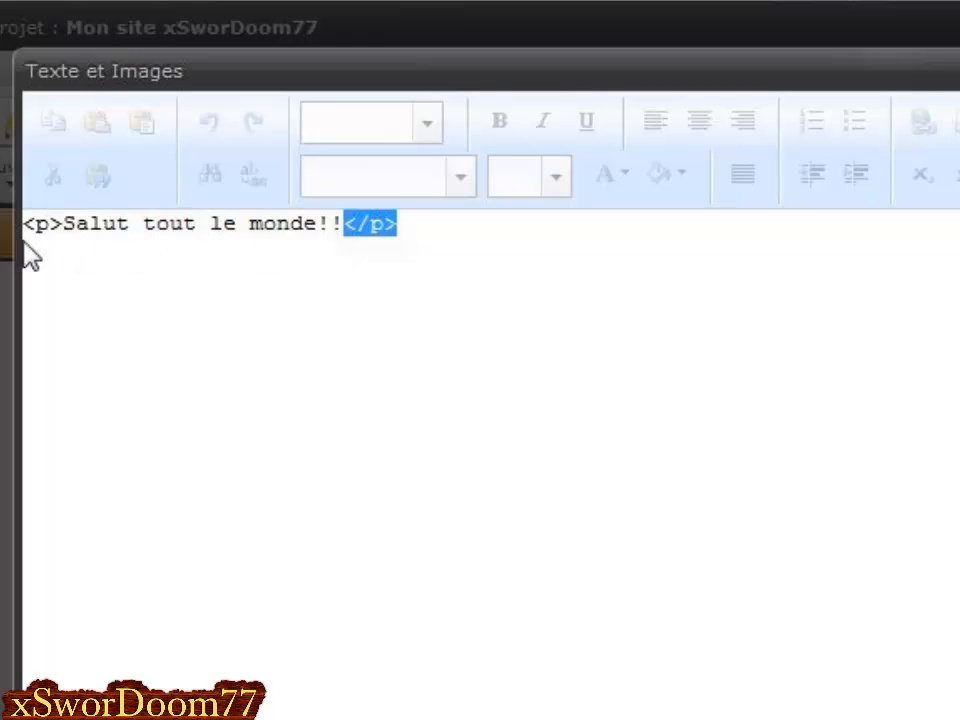
pyautogui.moveTo(22, 226); pyautogui.dragTo(62, 226)
pyautogui.click(665, 342)
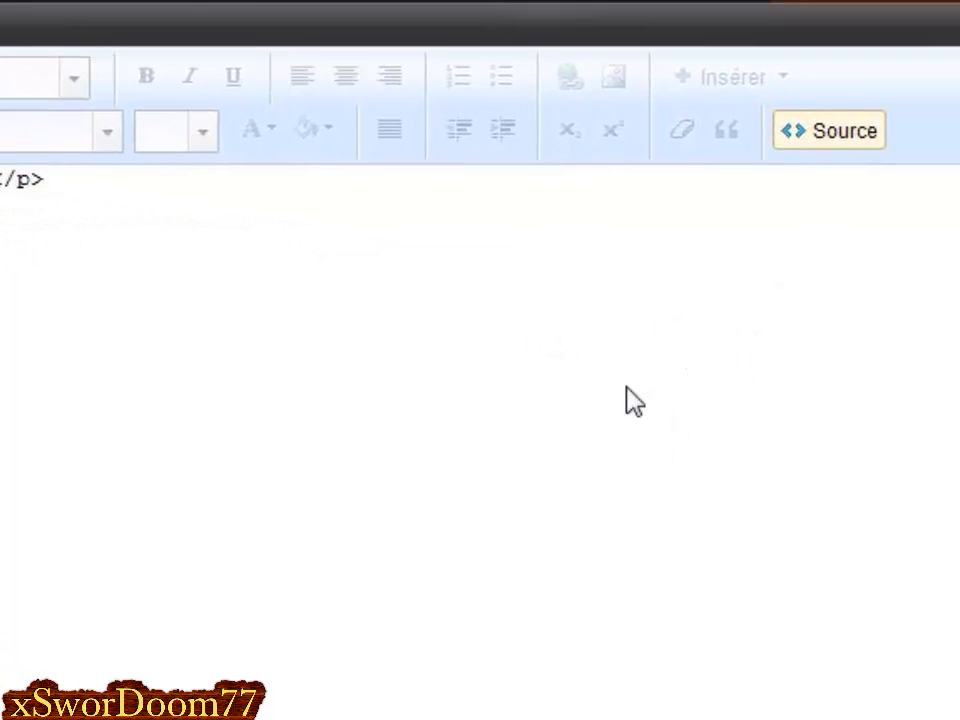
pyautogui.click(842, 142)
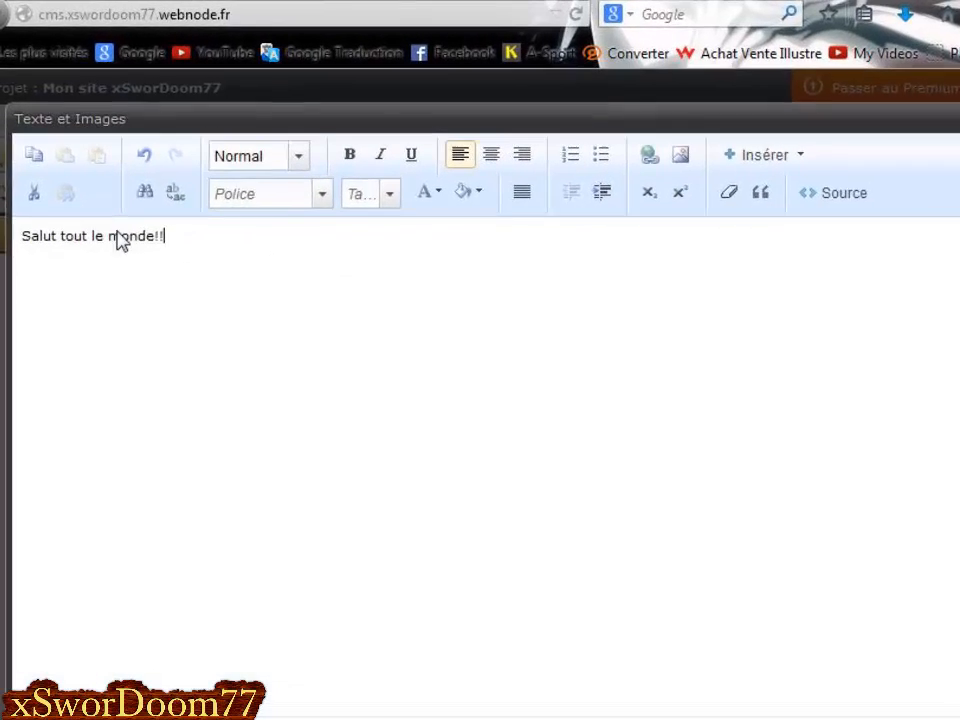
# Colour the whole 'Salut tout le monde!!' line red.
pyautogui.moveTo(183, 245); pyautogui.dragTo(59, 240)
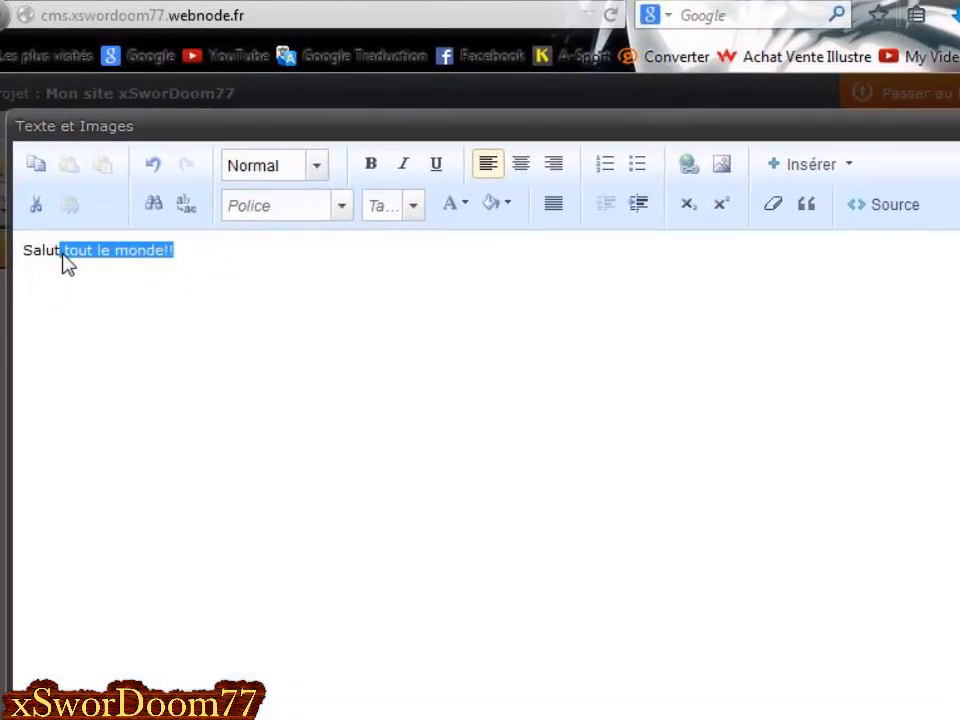
pyautogui.click(60, 261)
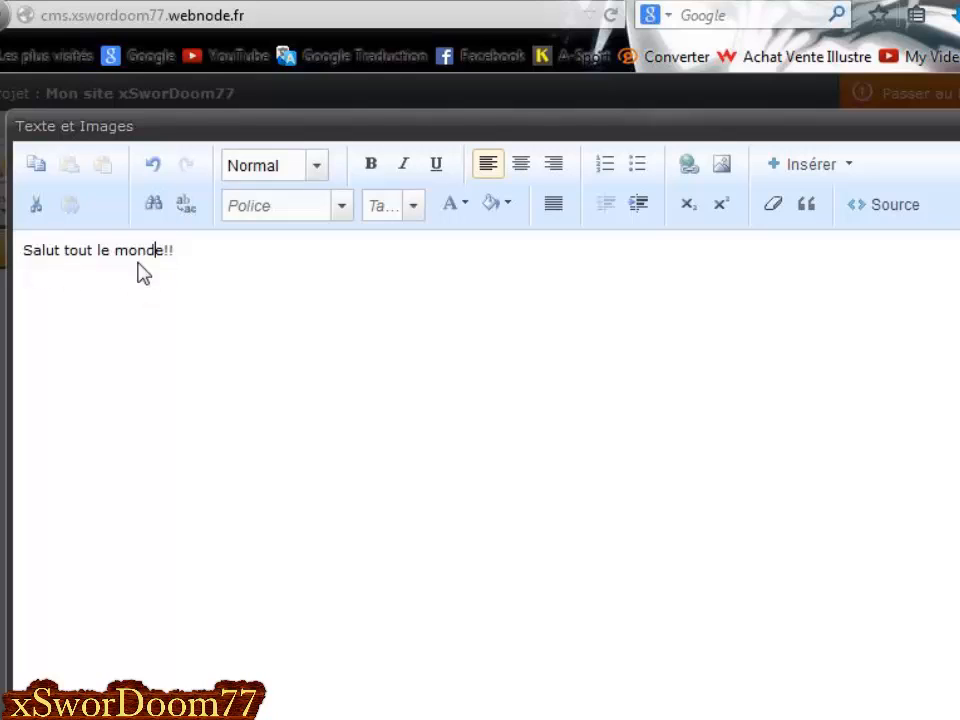
pyautogui.moveTo(208, 257); pyautogui.dragTo(24, 270)
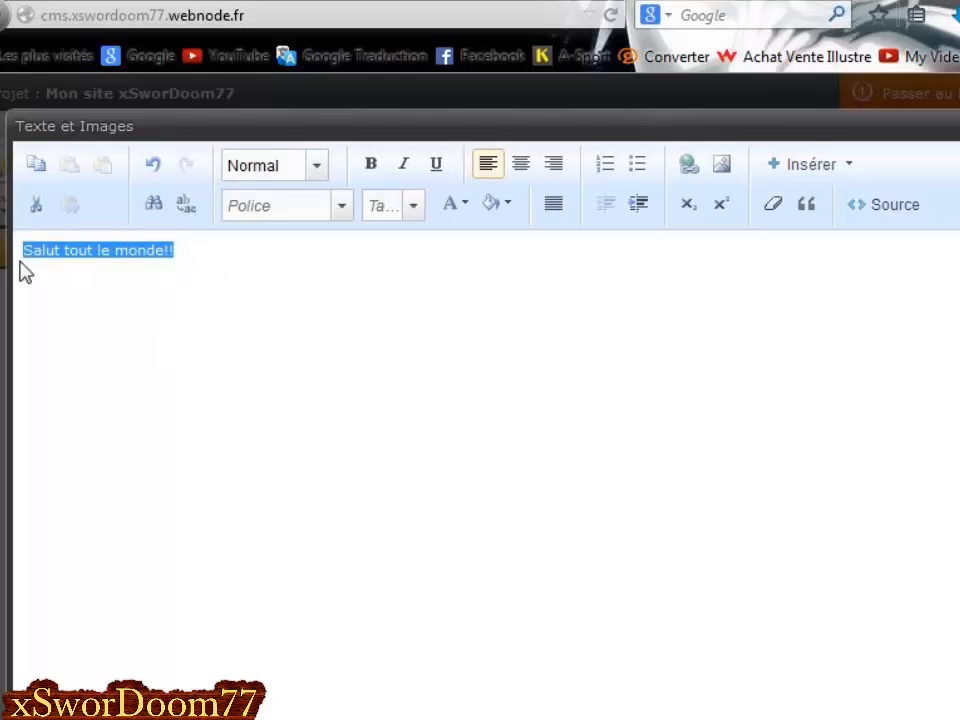
pyautogui.click(468, 212)
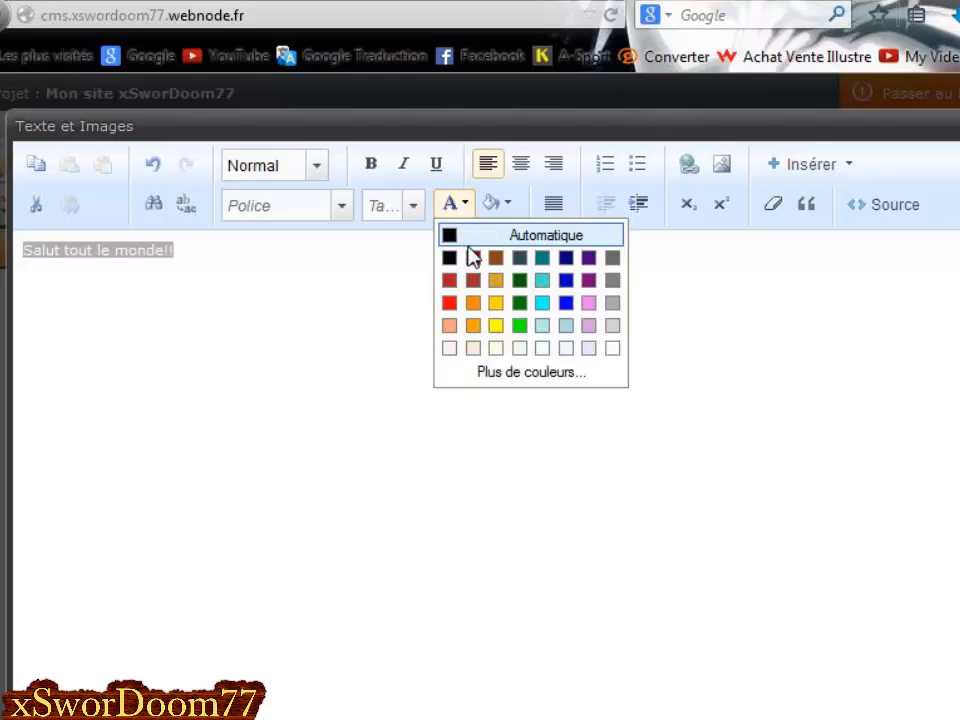
pyautogui.click(449, 280)
pyautogui.click(296, 294)
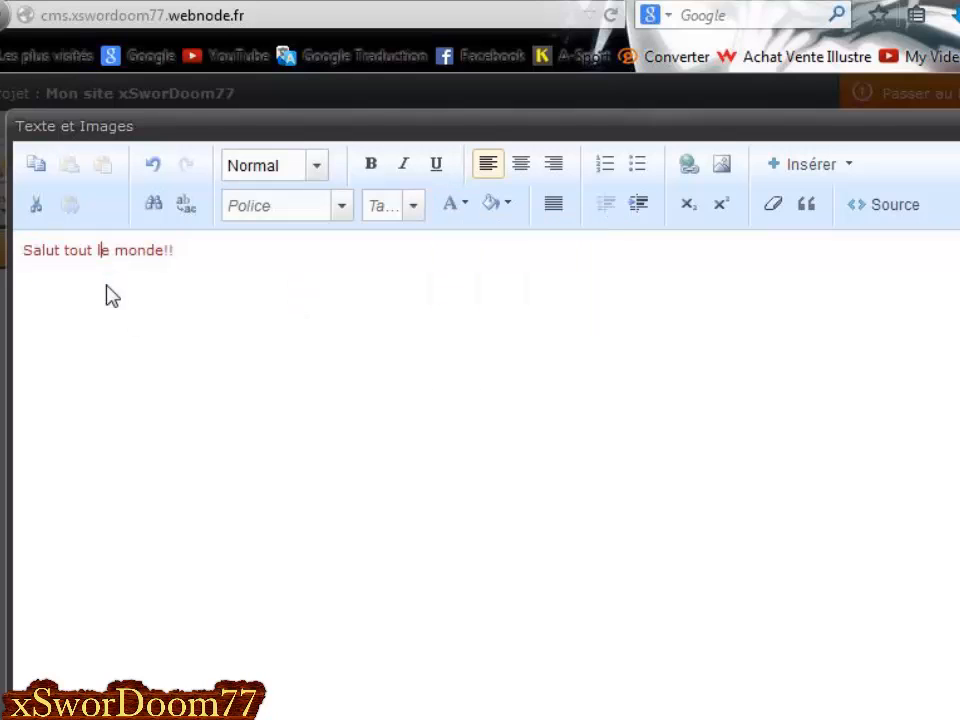
# Select all the greeting text and open the paragraph format list.
pyautogui.moveTo(216, 281); pyautogui.dragTo(27, 278)
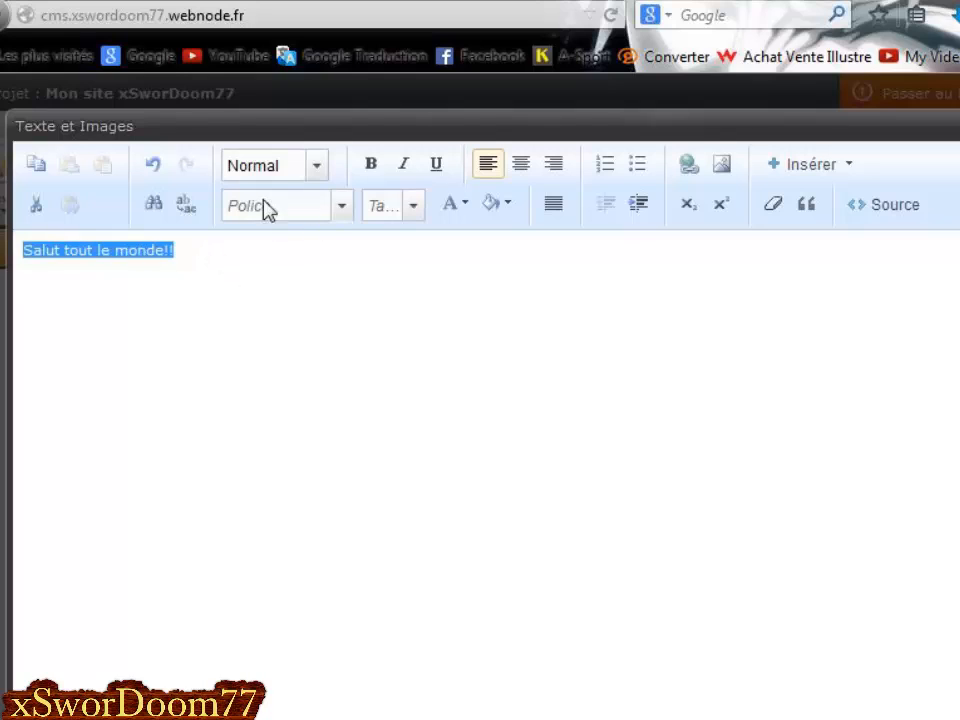
pyautogui.click(228, 274)
pyautogui.hotkey('ctrl', 'a')
pyautogui.click(240, 172)
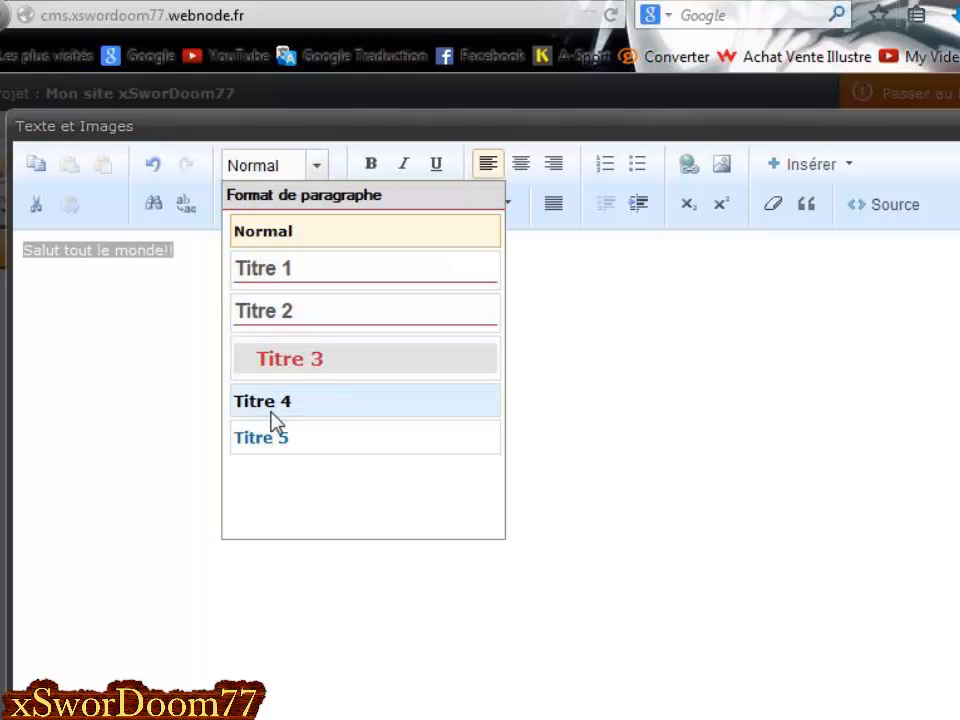
# Make the greeting a bold, italic, underlined, left-aligned Titre 3 heading.
pyautogui.click(326, 364)
pyautogui.click(200, 256)
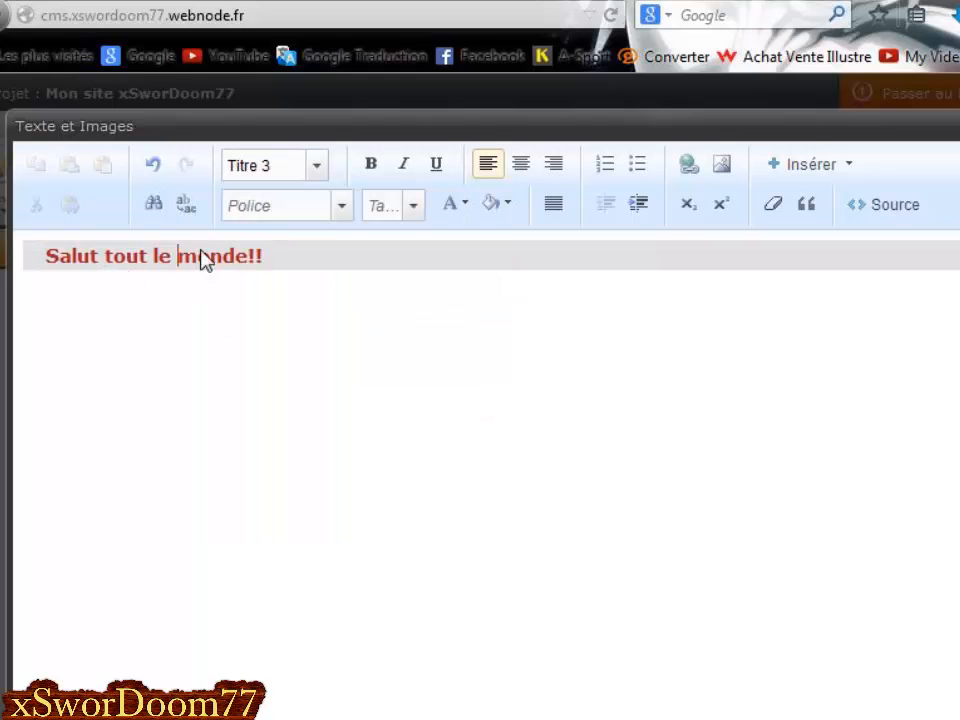
pyautogui.moveTo(261, 262); pyautogui.dragTo(3, 260)
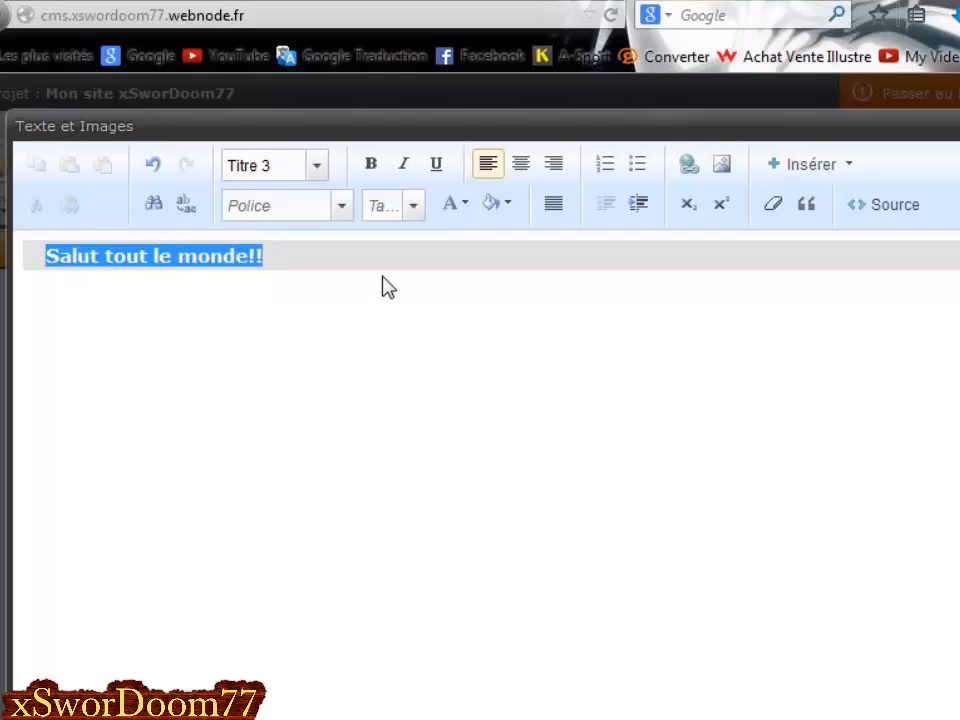
pyautogui.click(371, 167)
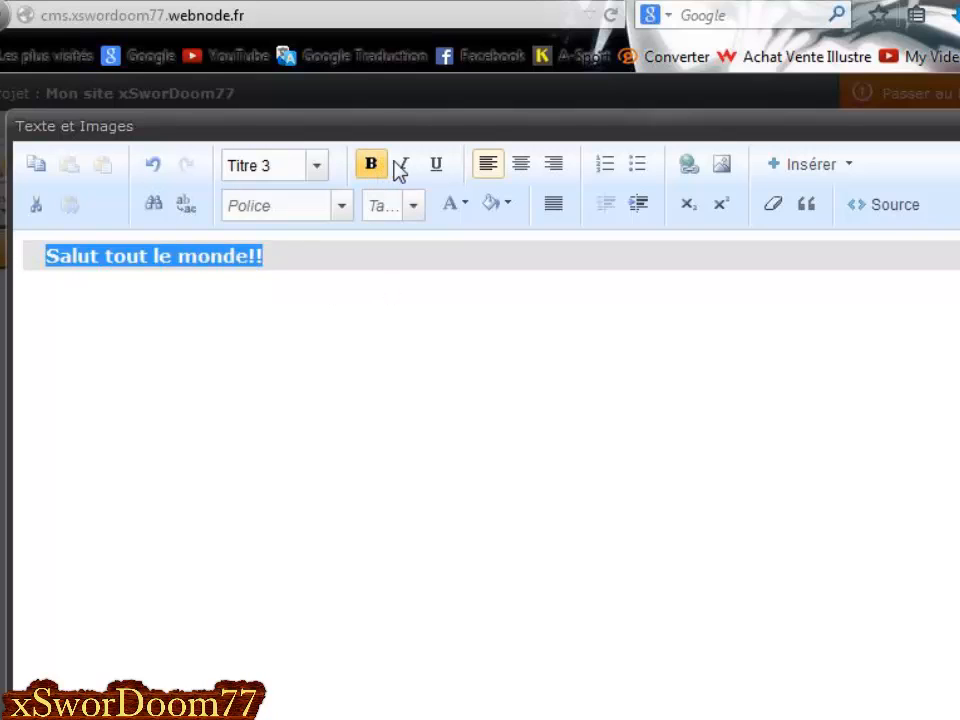
pyautogui.click(435, 168)
pyautogui.click(403, 170)
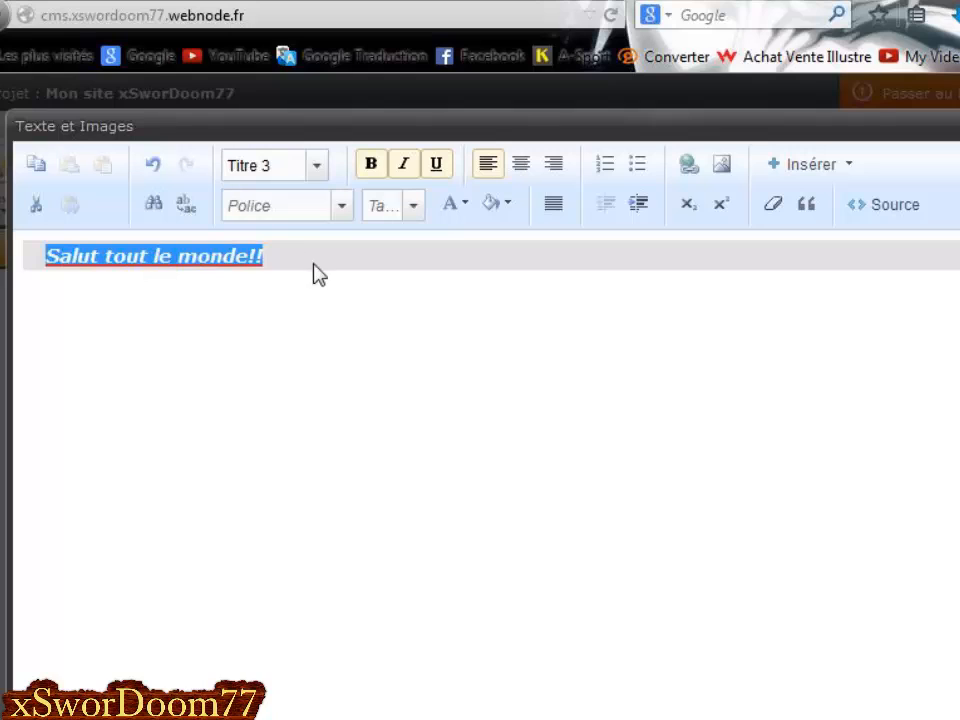
pyautogui.click(524, 168)
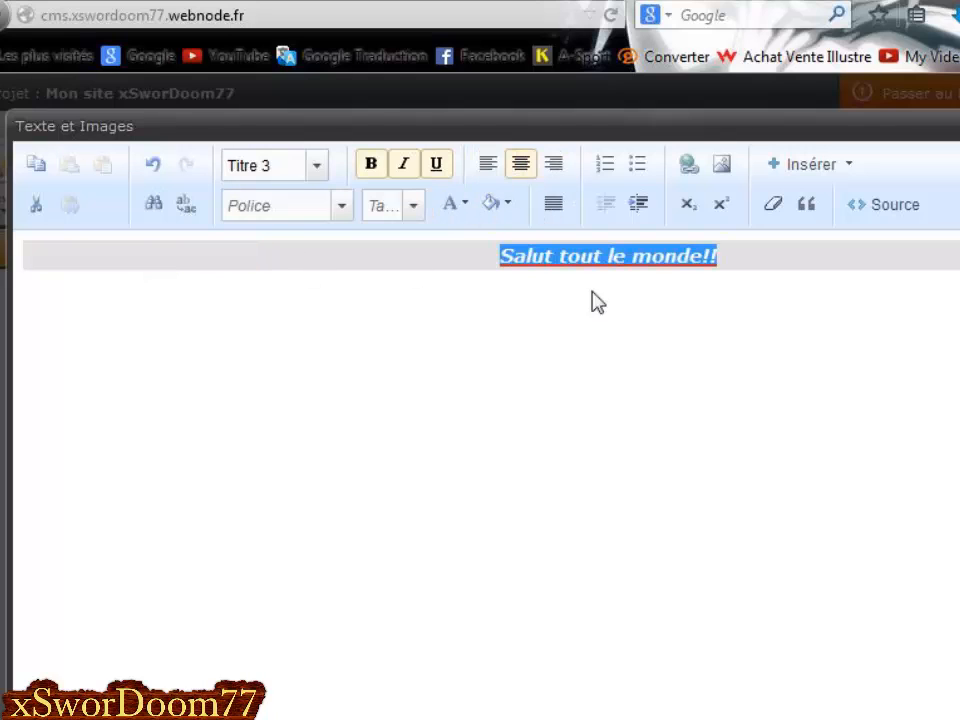
pyautogui.click(496, 170)
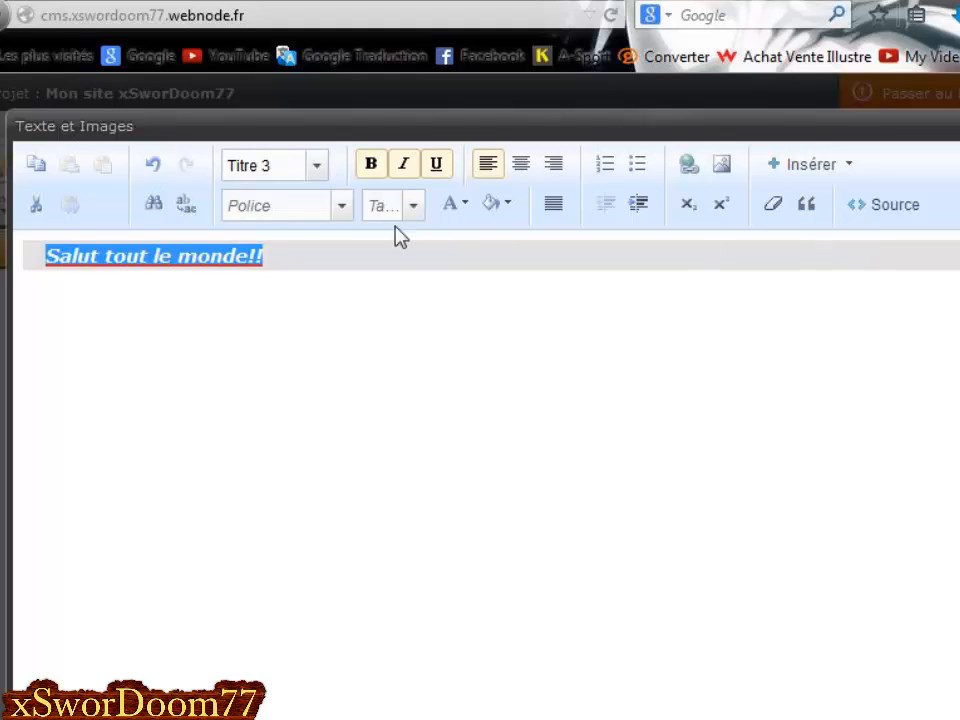
# Set the heading font to Comic Sans MS at size 26 and save it.
pyautogui.click(350, 213)
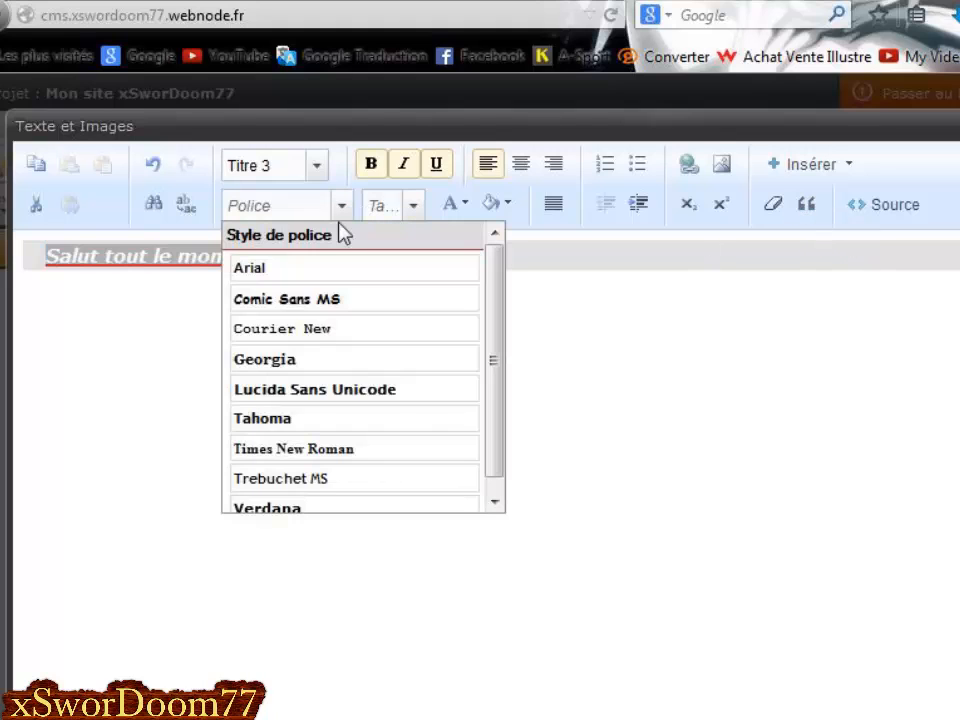
pyautogui.scroll(-1, 306, 336)
pyautogui.click(302, 283)
pyautogui.click(187, 258)
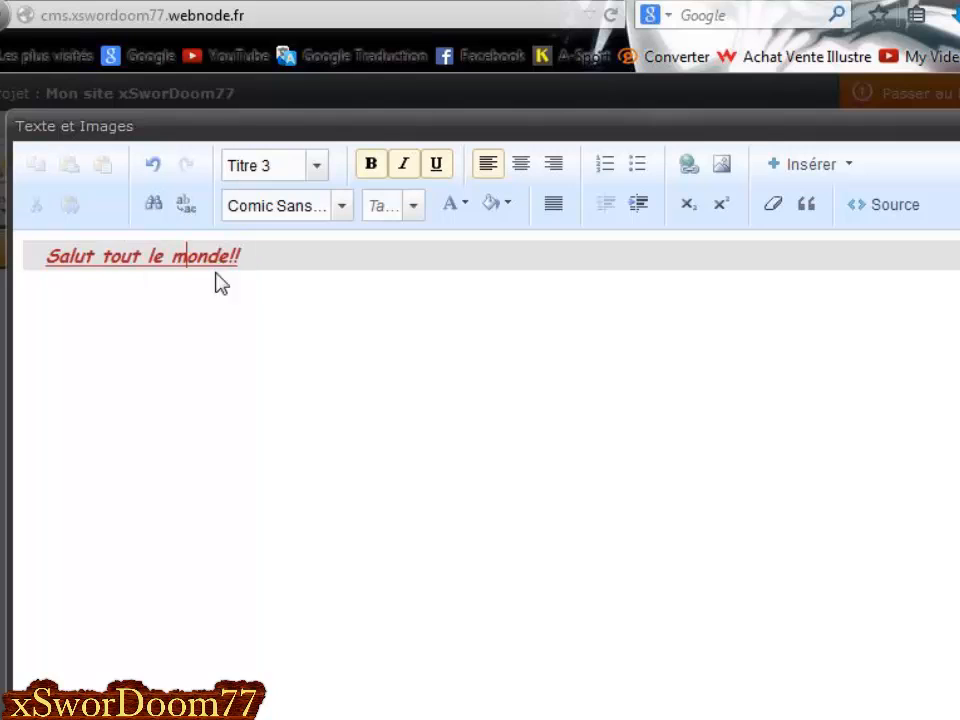
pyautogui.moveTo(240, 258); pyautogui.dragTo(44, 258)
pyautogui.click(413, 208)
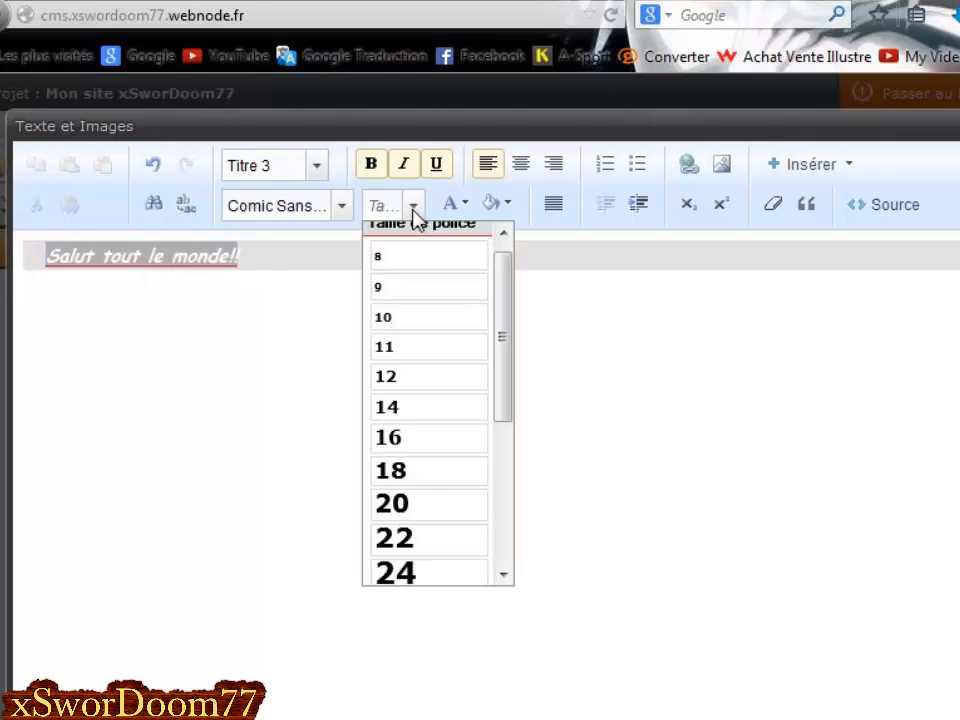
pyautogui.scroll(-3, 441, 388)
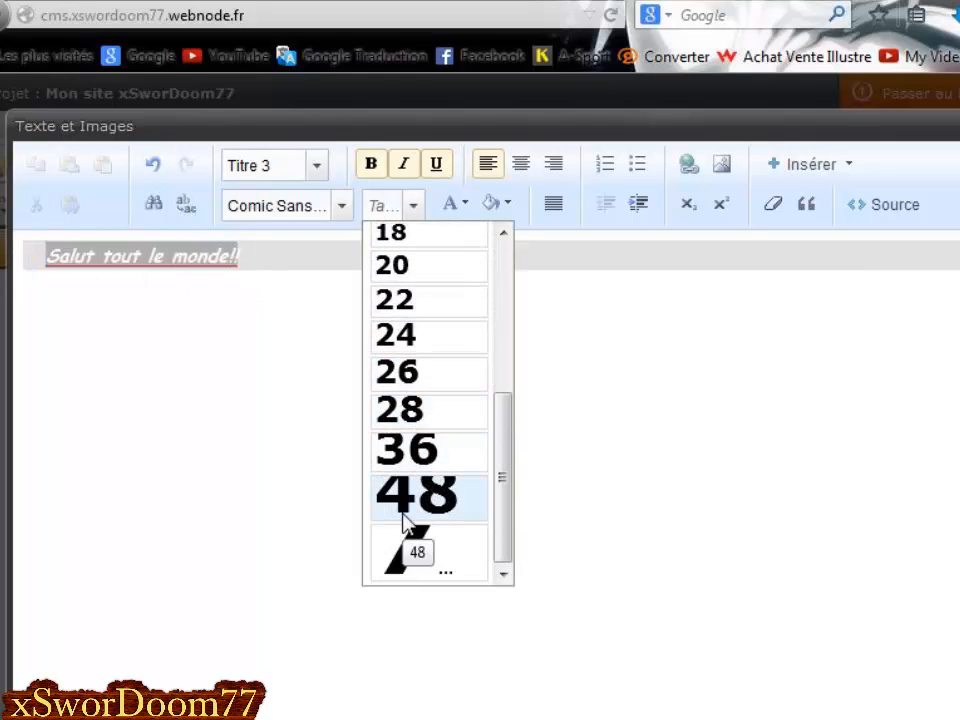
pyautogui.click(405, 510)
pyautogui.click(494, 268)
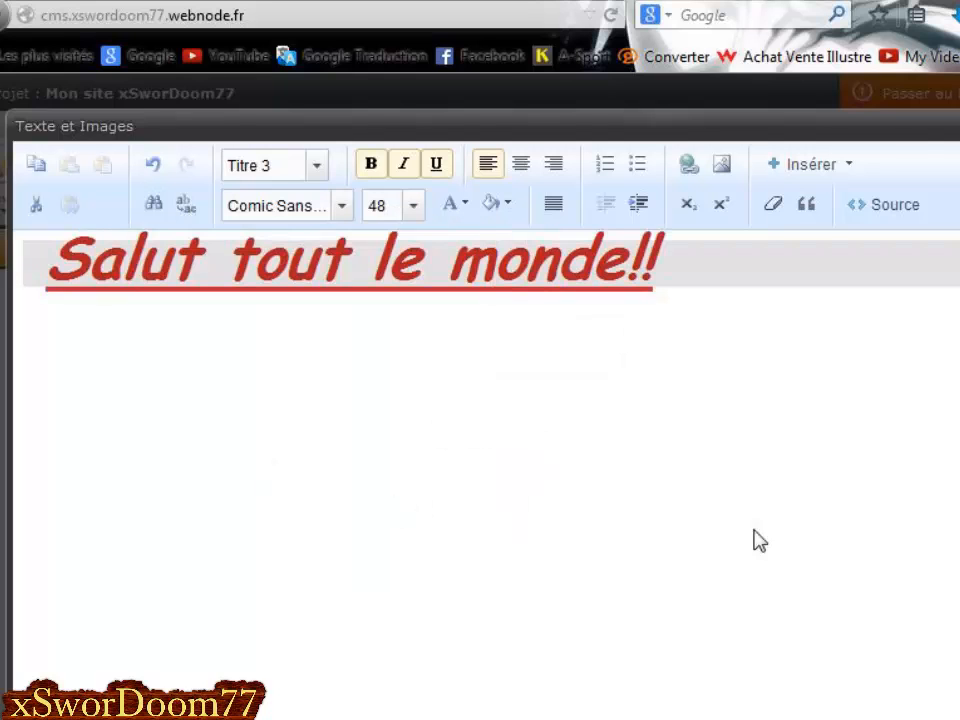
pyautogui.tripleClick(589, 274)
pyautogui.click(415, 207)
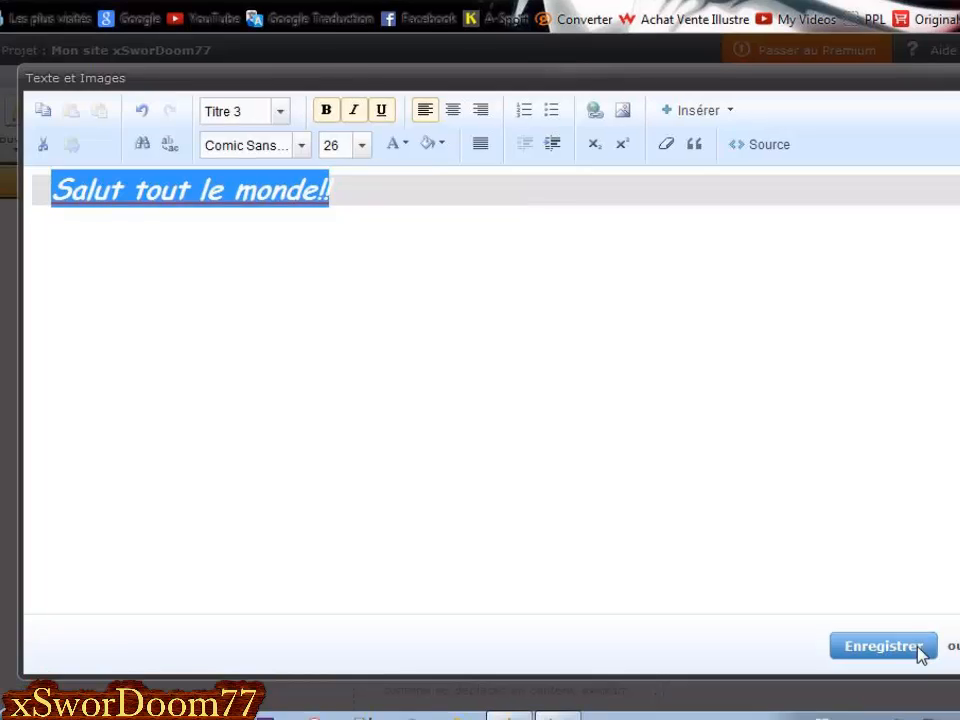
pyautogui.click(918, 655)
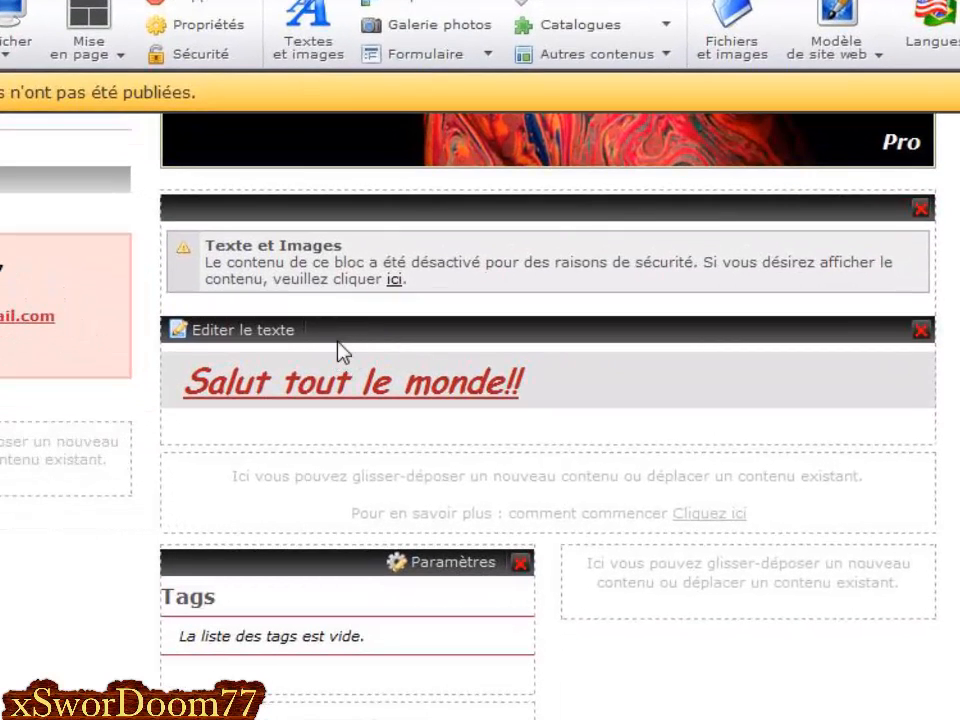
# Move the greeting block above the disabled text block, then place a new empty Textes et images block above it.
pyautogui.moveTo(345, 343); pyautogui.dragTo(345, 207)
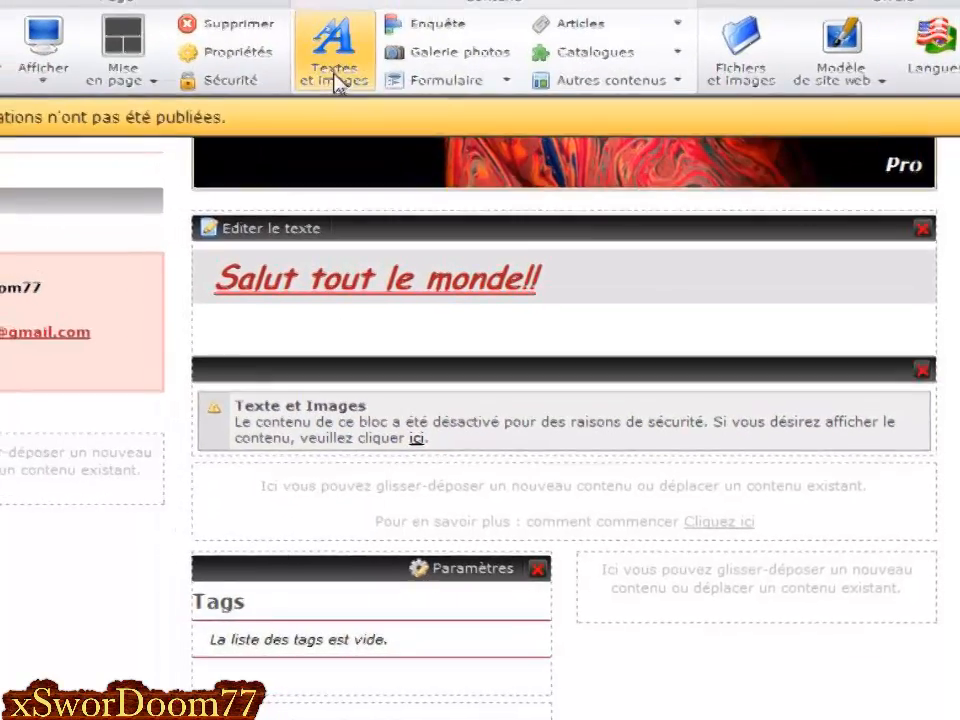
pyautogui.moveTo(306, 50); pyautogui.dragTo(343, 596)
pyautogui.scroll(-2, 332, 636)
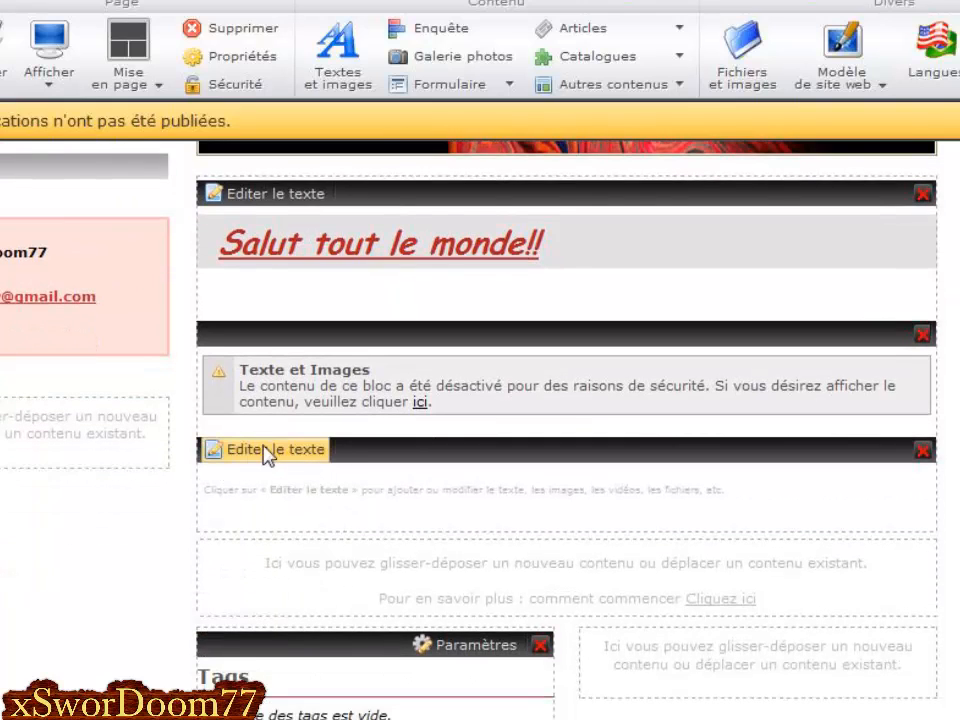
pyautogui.moveTo(418, 461); pyautogui.dragTo(429, 214)
# Delete the Tags block from the page and confirm with OK.
pyautogui.scroll(-4, 345, 390)
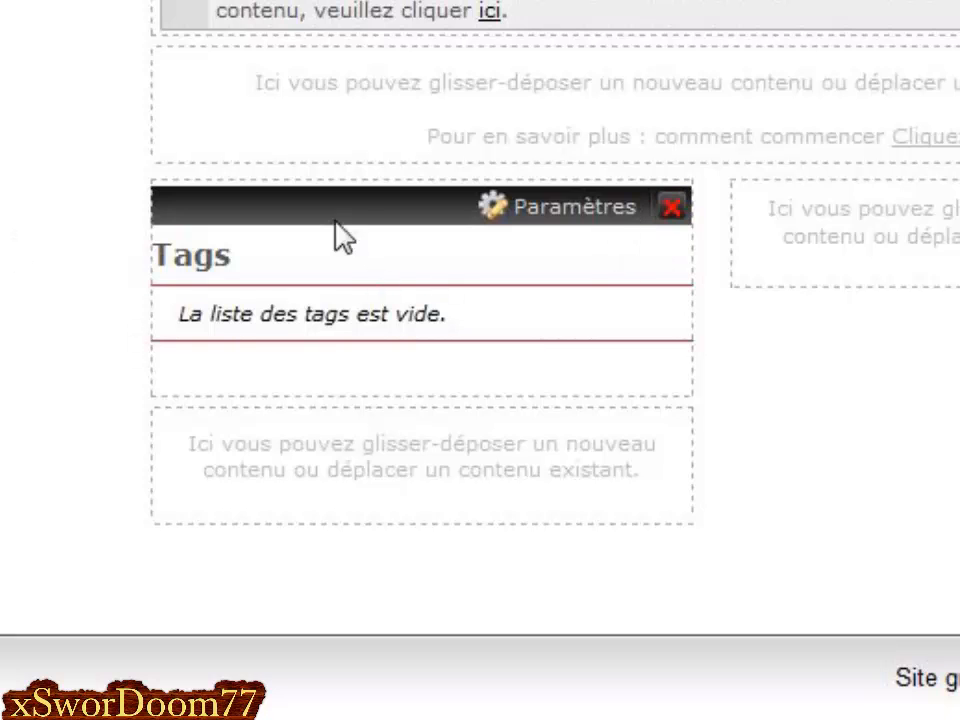
pyautogui.click(671, 207)
pyautogui.click(580, 242)
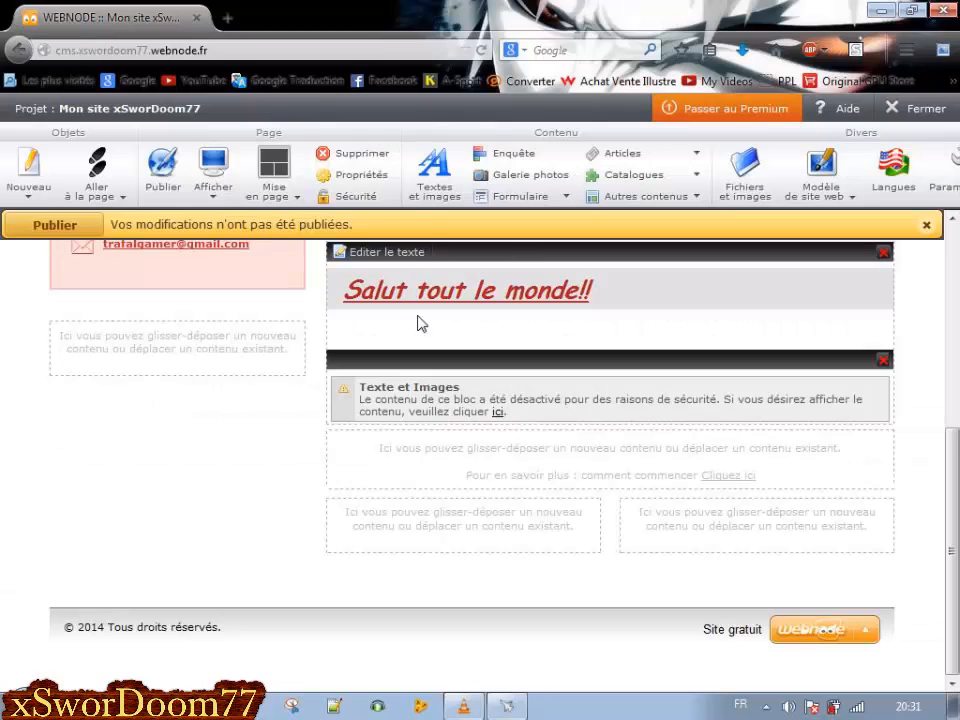
# Drop a new Textes et images block into the left column under the Contact box and open its editor.
pyautogui.scroll(6, 441, 488)
pyautogui.scroll(-3, 553, 583)
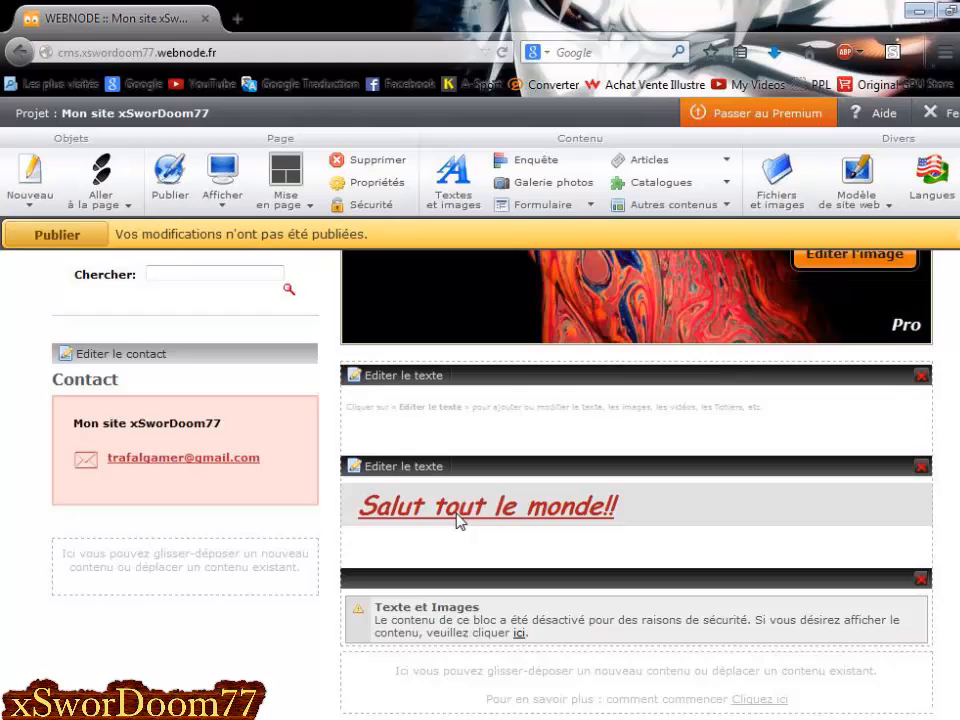
pyautogui.scroll(-3, 272, 499)
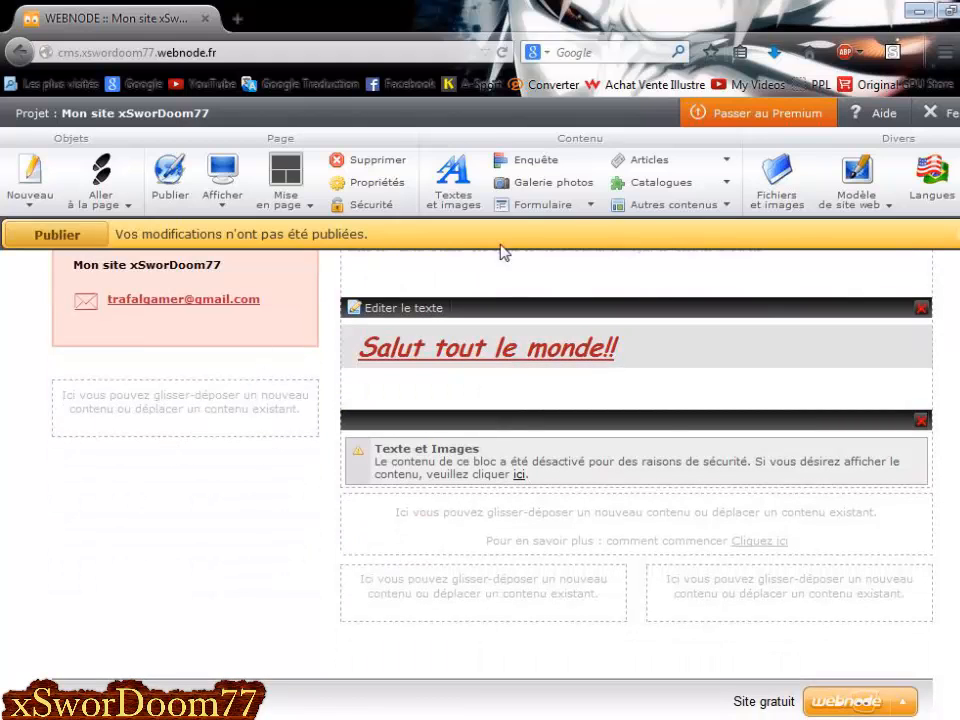
pyautogui.moveTo(454, 183); pyautogui.dragTo(138, 492)
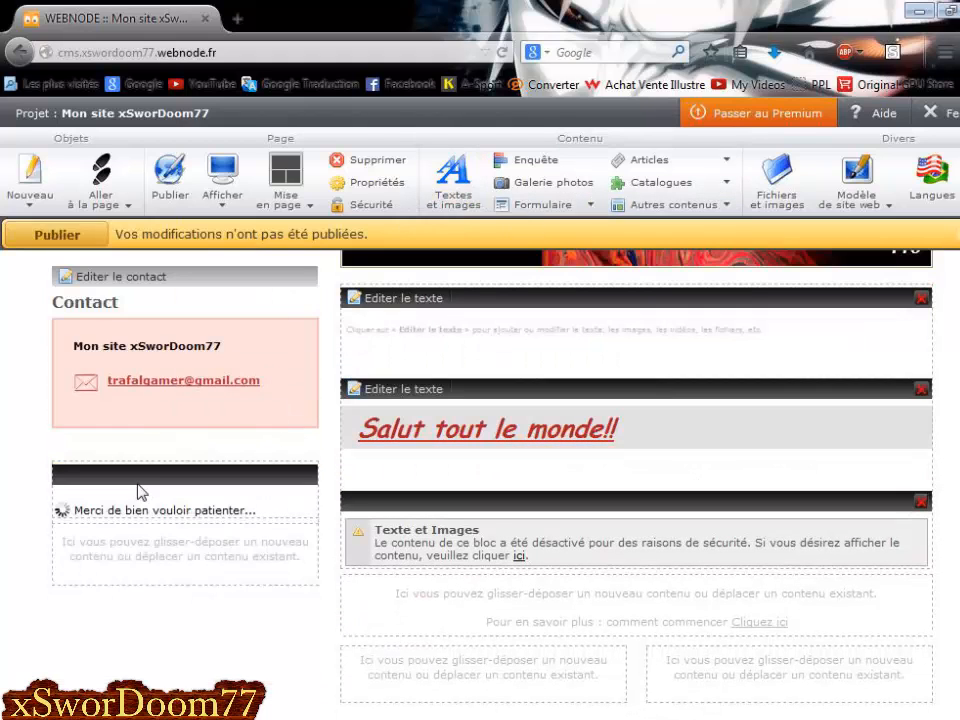
pyautogui.scroll(-1, 71, 446)
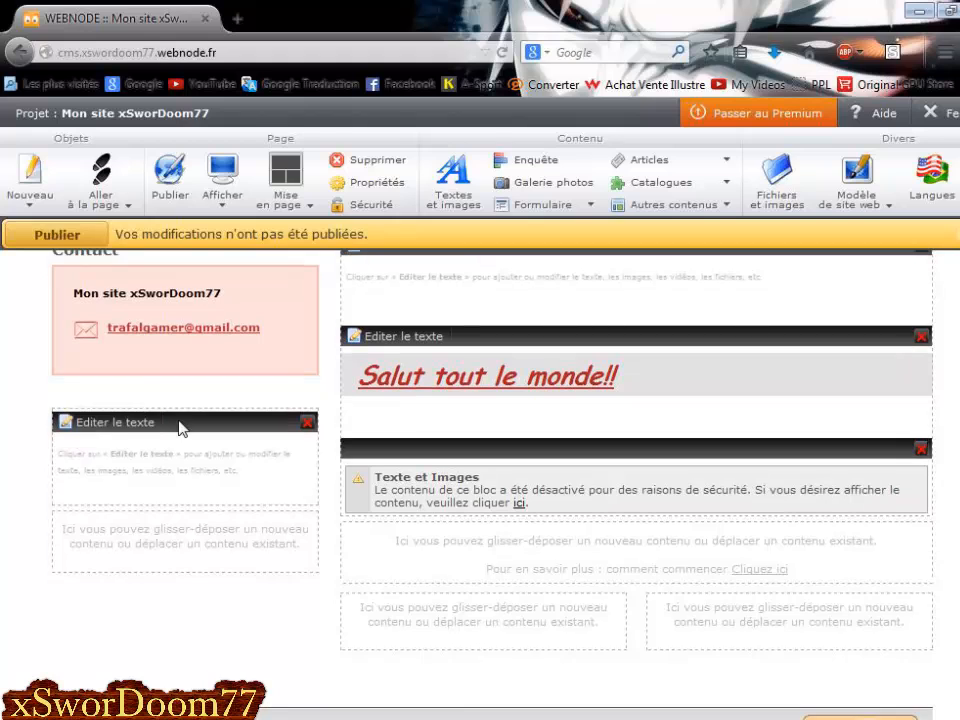
pyautogui.click(122, 423)
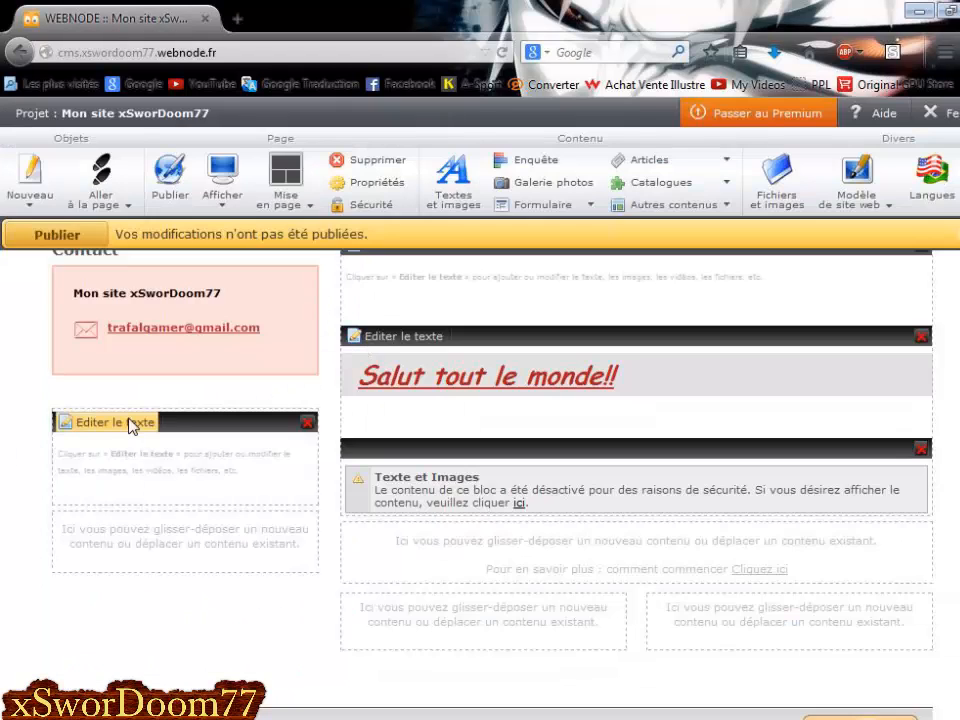
pyautogui.click(125, 422)
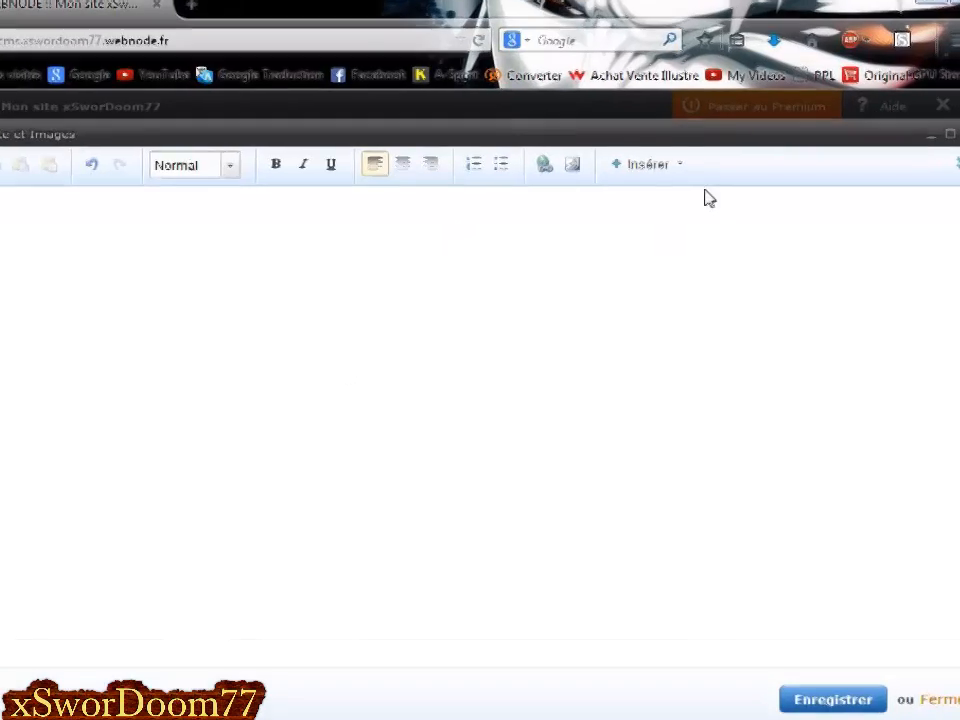
# Upload the sunglasses thumbs-up smiley image from the Pictures folder into the sidebar block.
pyautogui.click(635, 152)
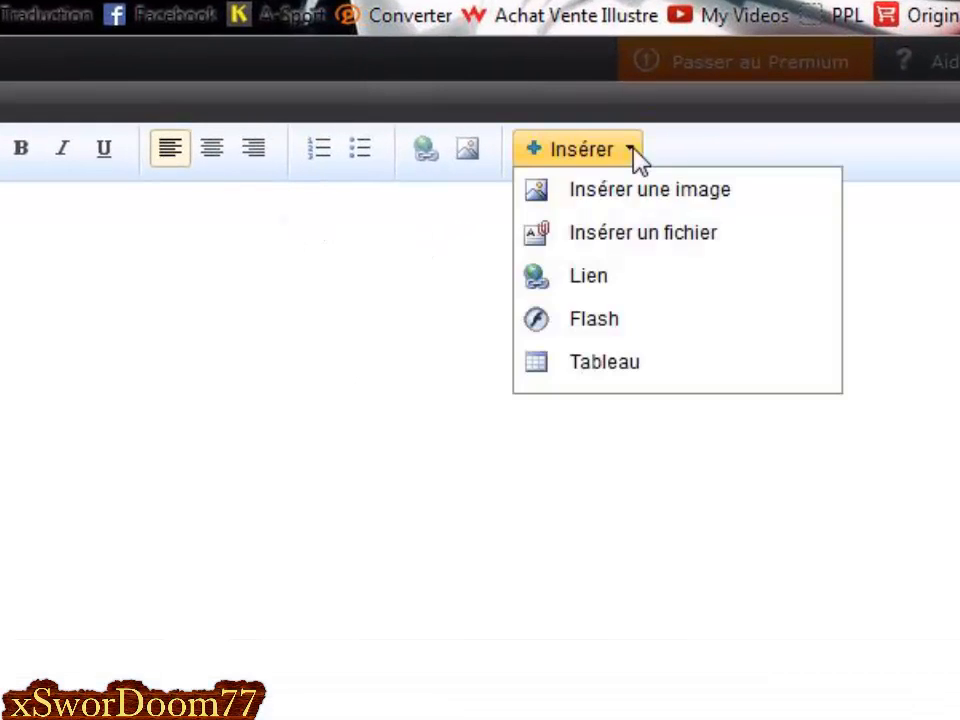
pyautogui.click(643, 196)
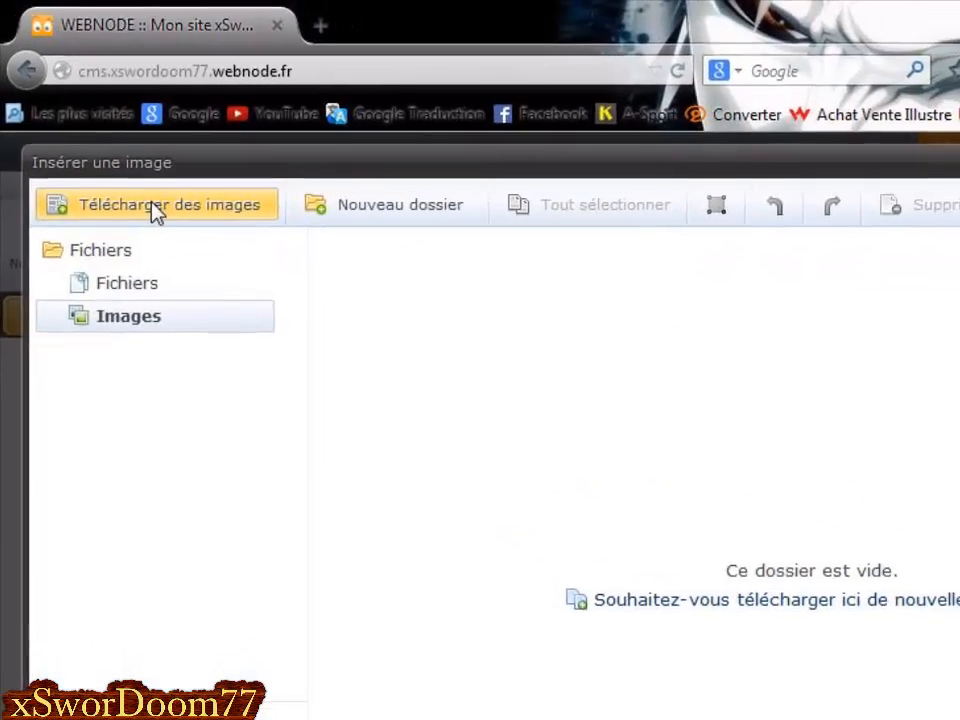
pyautogui.click(178, 230)
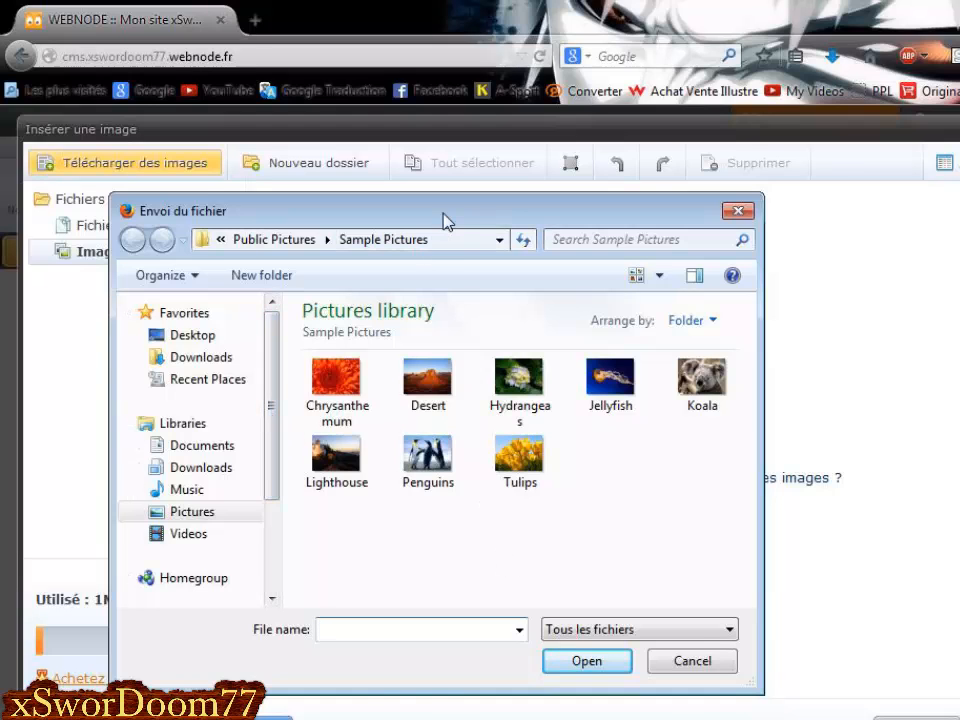
pyautogui.moveTo(444, 221); pyautogui.dragTo(778, 391)
pyautogui.moveTo(600, 410); pyautogui.dragTo(551, 290)
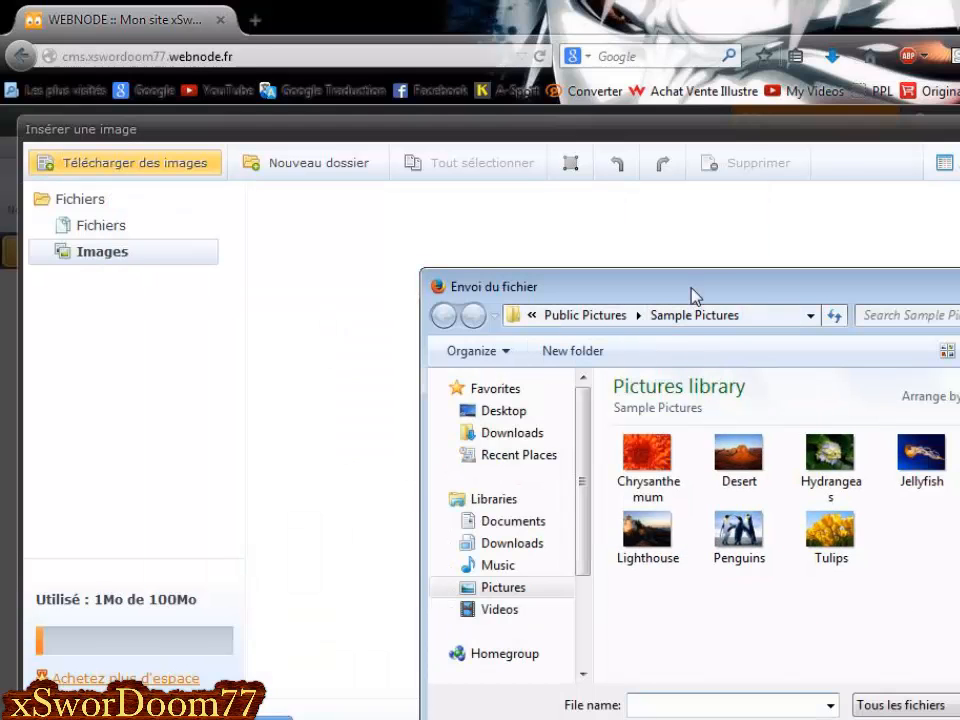
pyautogui.moveTo(691, 288); pyautogui.dragTo(504, 225)
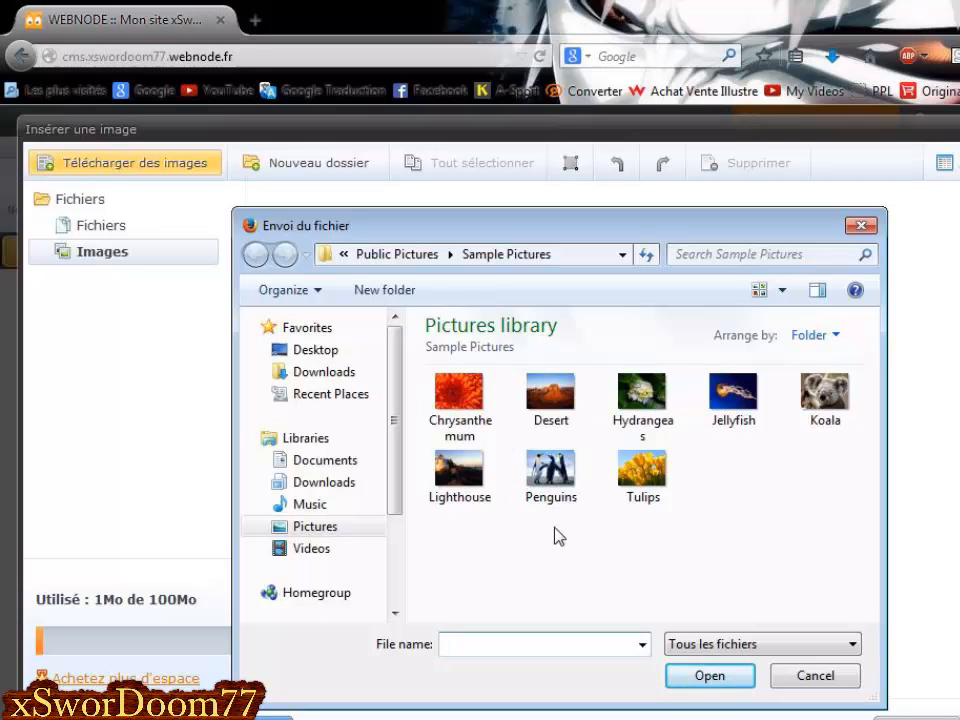
pyautogui.click(318, 525)
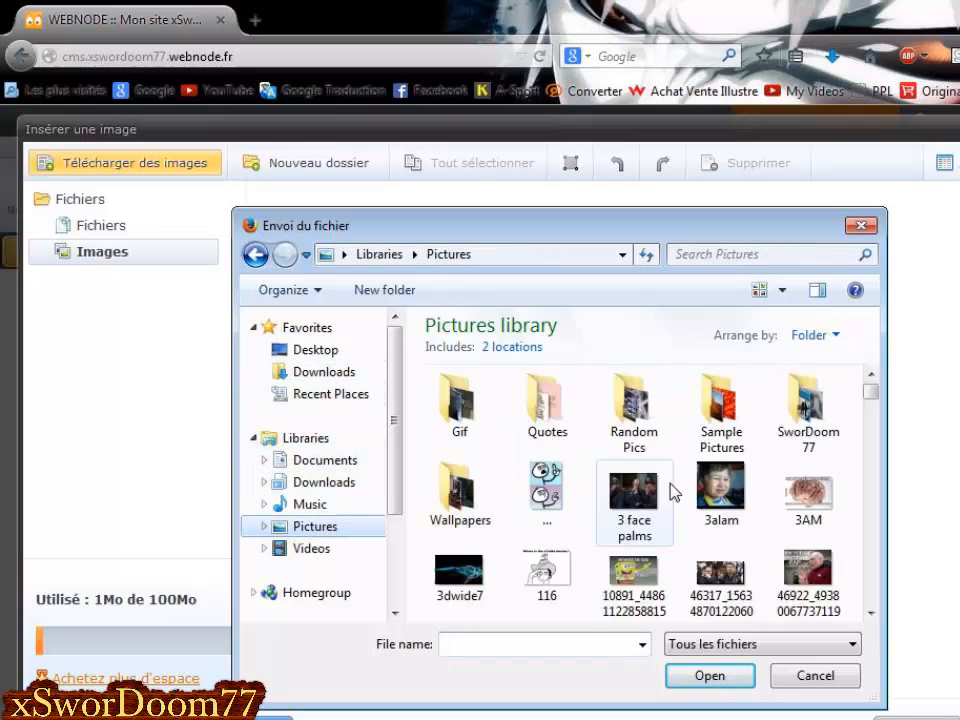
pyautogui.doubleClick(800, 433)
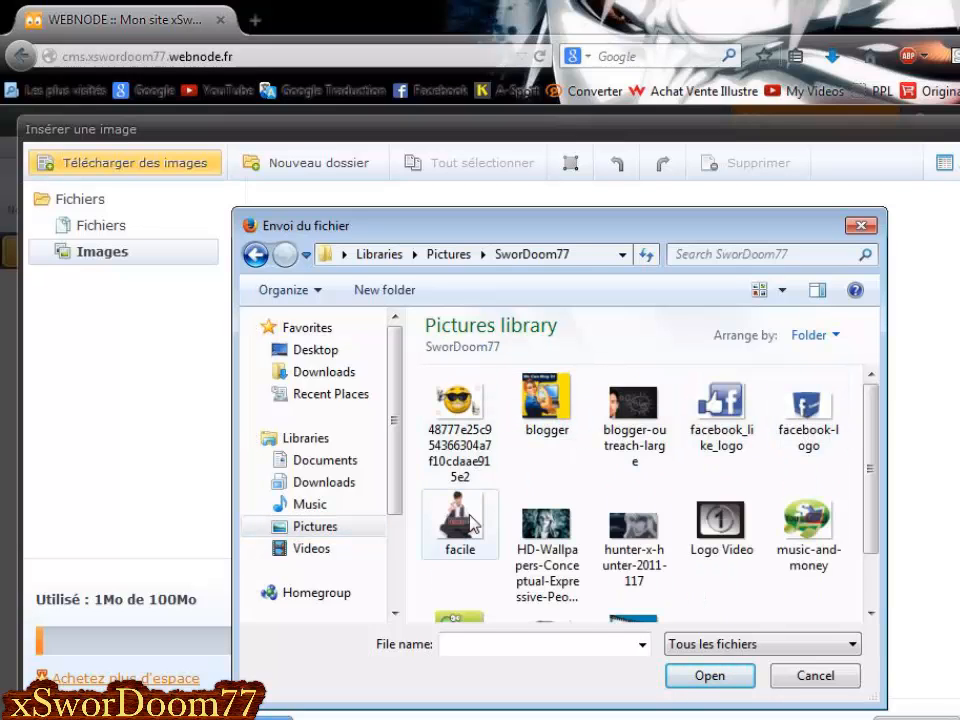
pyautogui.click(464, 416)
pyautogui.doubleClick(464, 416)
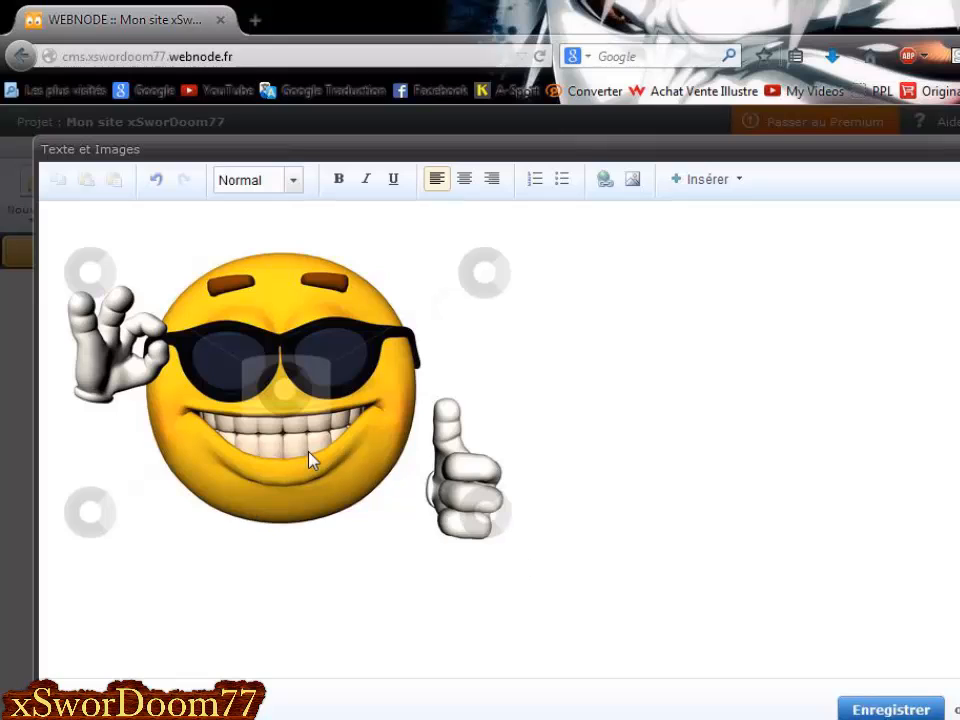
# Save the sidebar block with the smiley image and return to the red Pro banner.
pyautogui.click(503, 425)
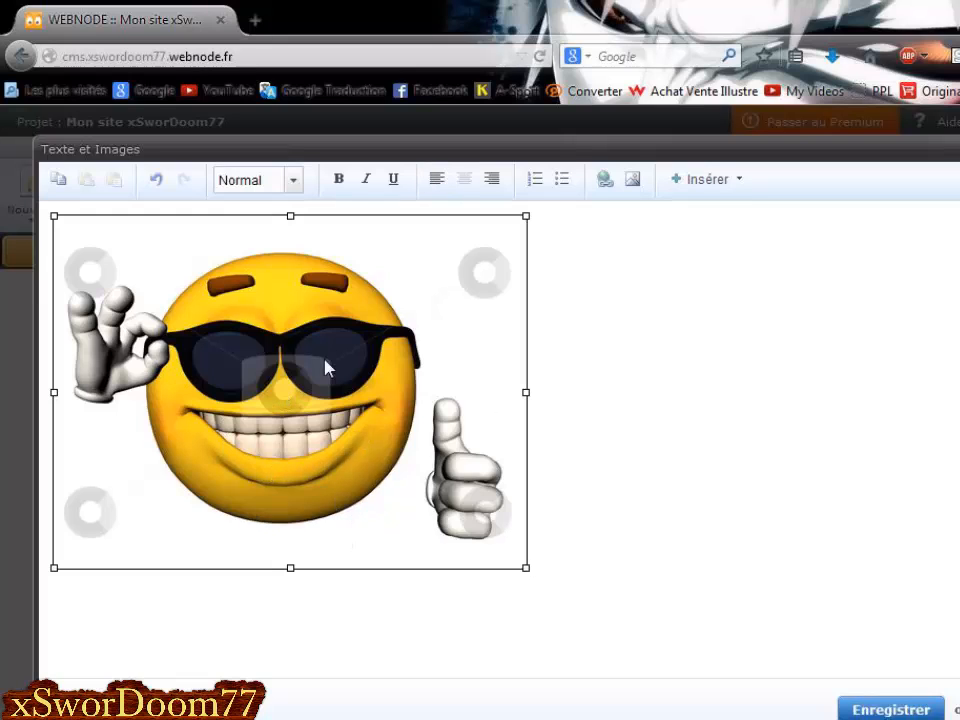
pyautogui.click(883, 710)
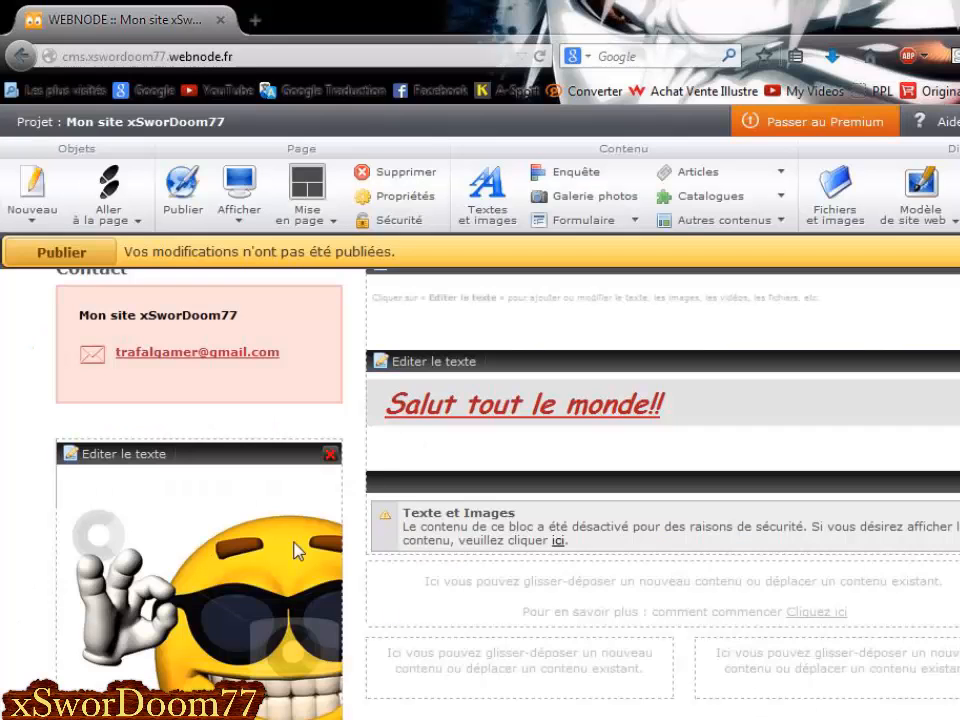
pyautogui.scroll(-2, 297, 551)
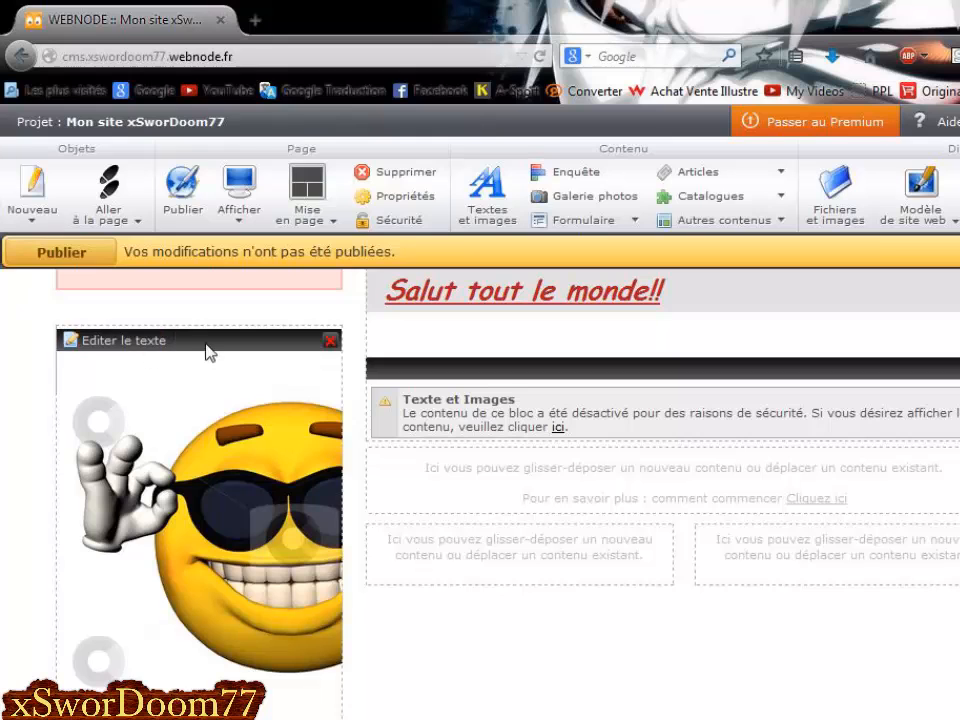
pyautogui.scroll(-1, 210, 405)
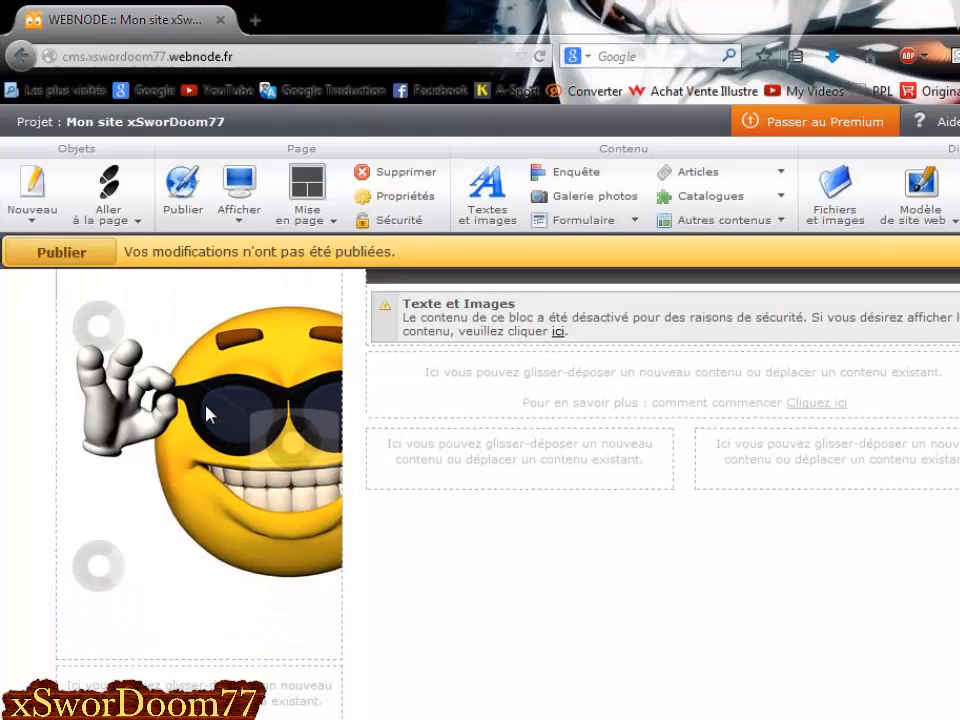
pyautogui.scroll(8, 205, 413)
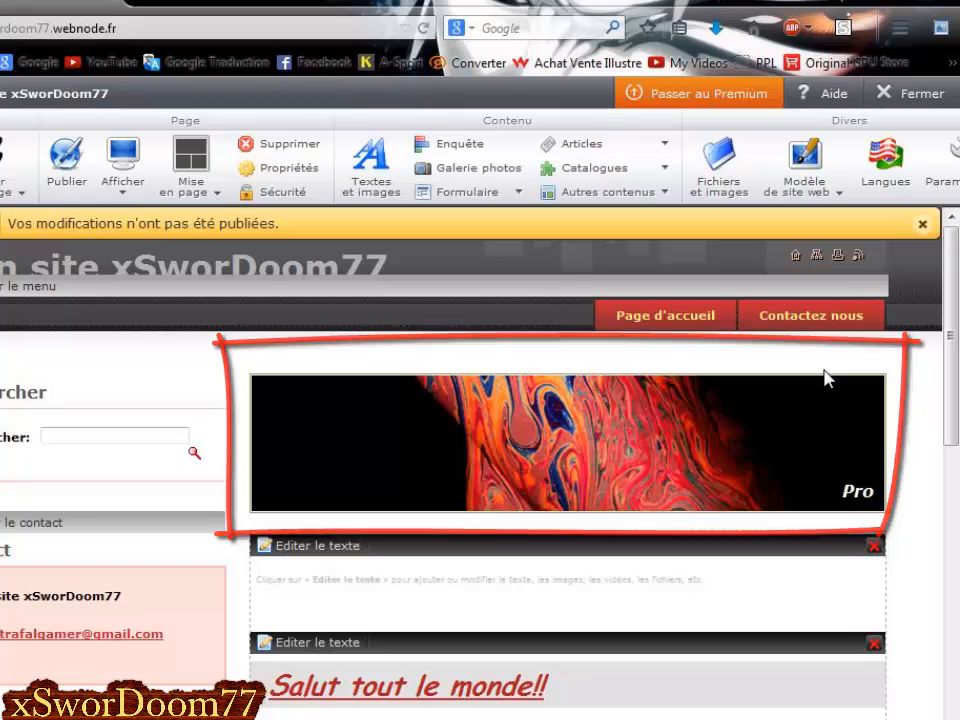
# Open the header banner's image editor and its Ajouter image window.
pyautogui.moveTo(515, 432)
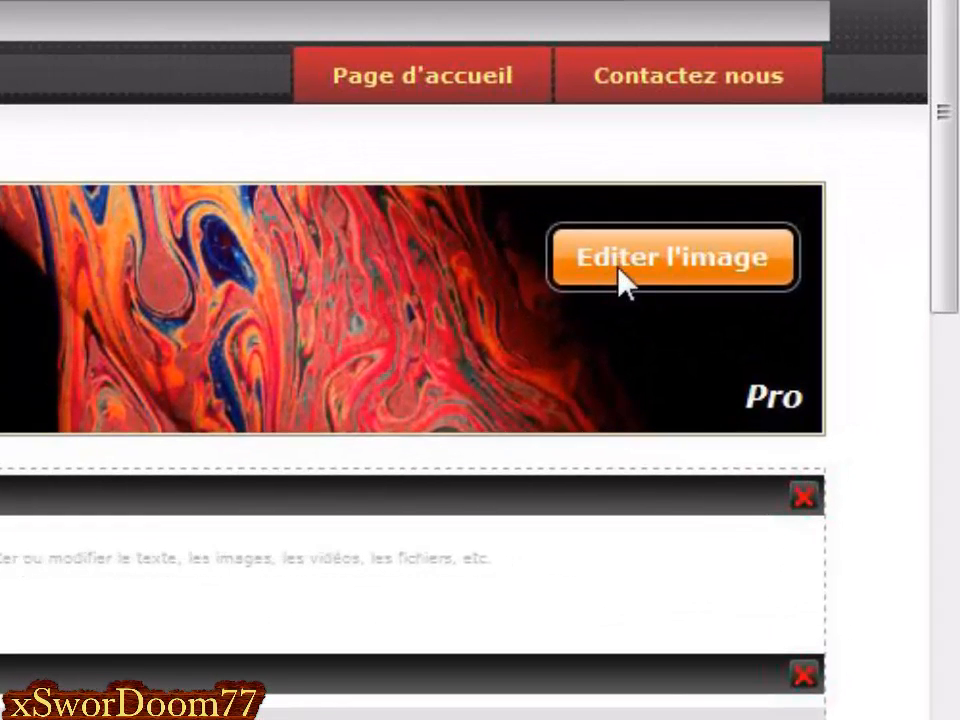
pyautogui.click(662, 266)
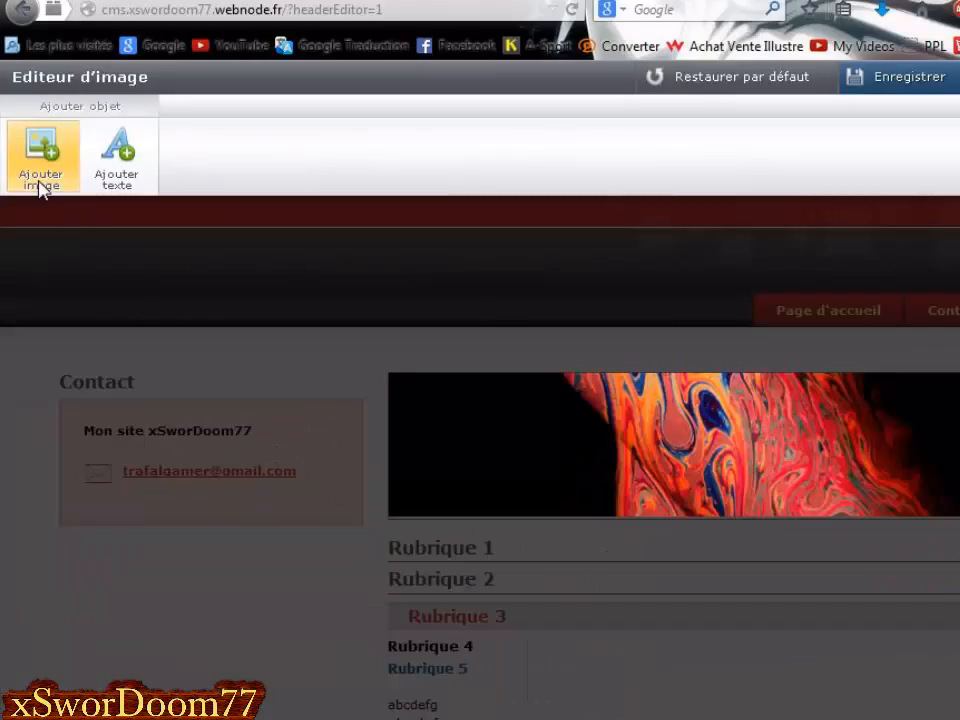
pyautogui.click(45, 240)
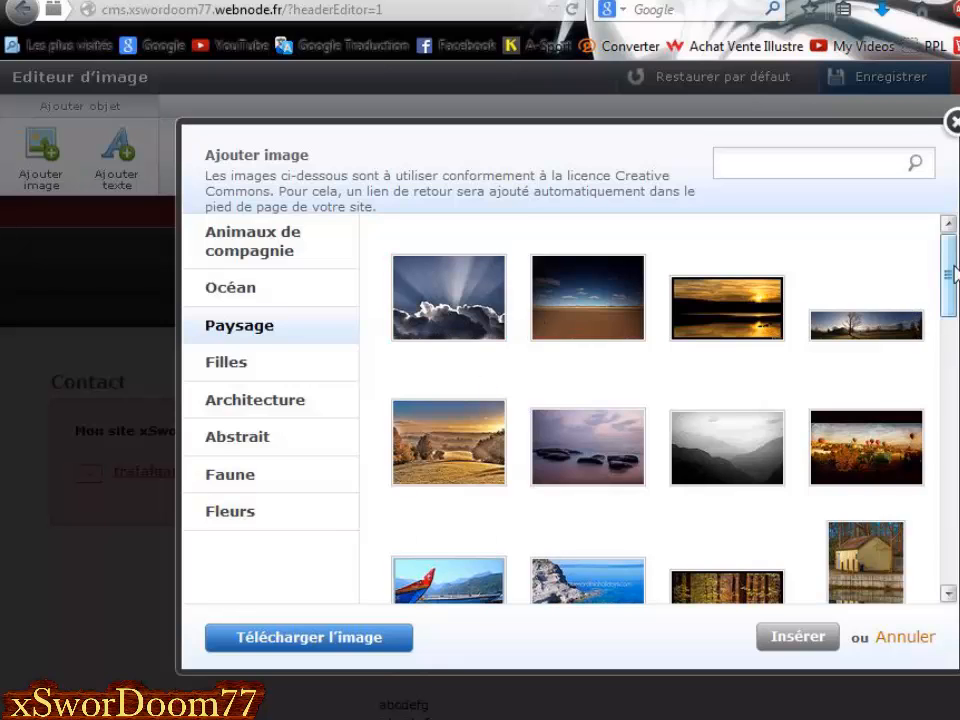
pyautogui.moveTo(950, 262)
pyautogui.mouseDown()
pyautogui.moveTo(953, 530)
pyautogui.moveTo(951, 255)
pyautogui.mouseUp()
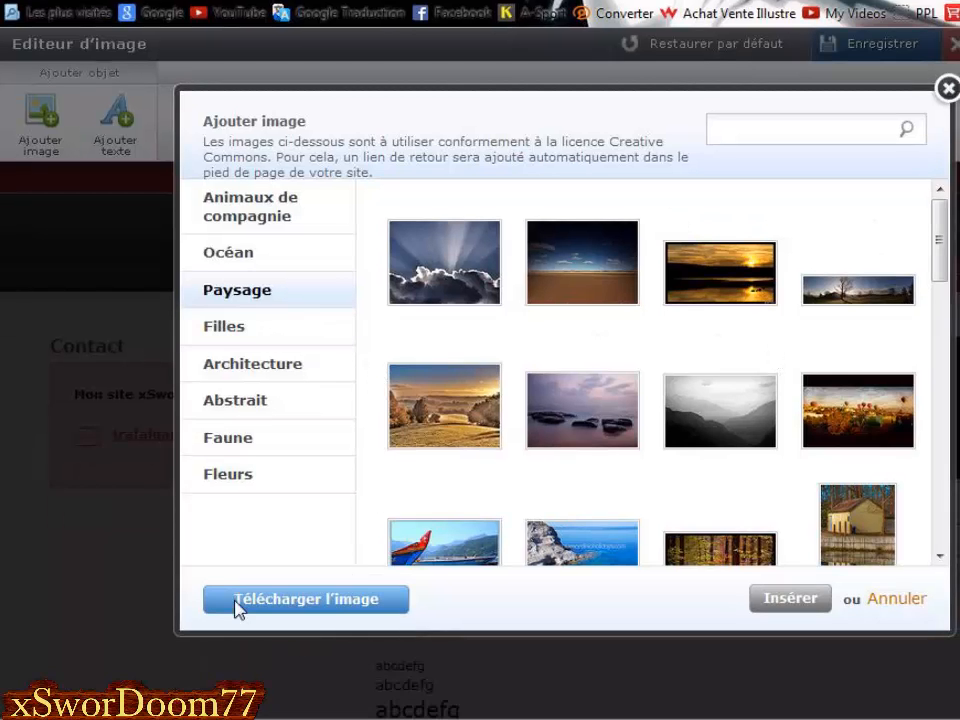
# Cancel the banner image upload without adding anything and ask to close the image editor.
pyautogui.click(328, 610)
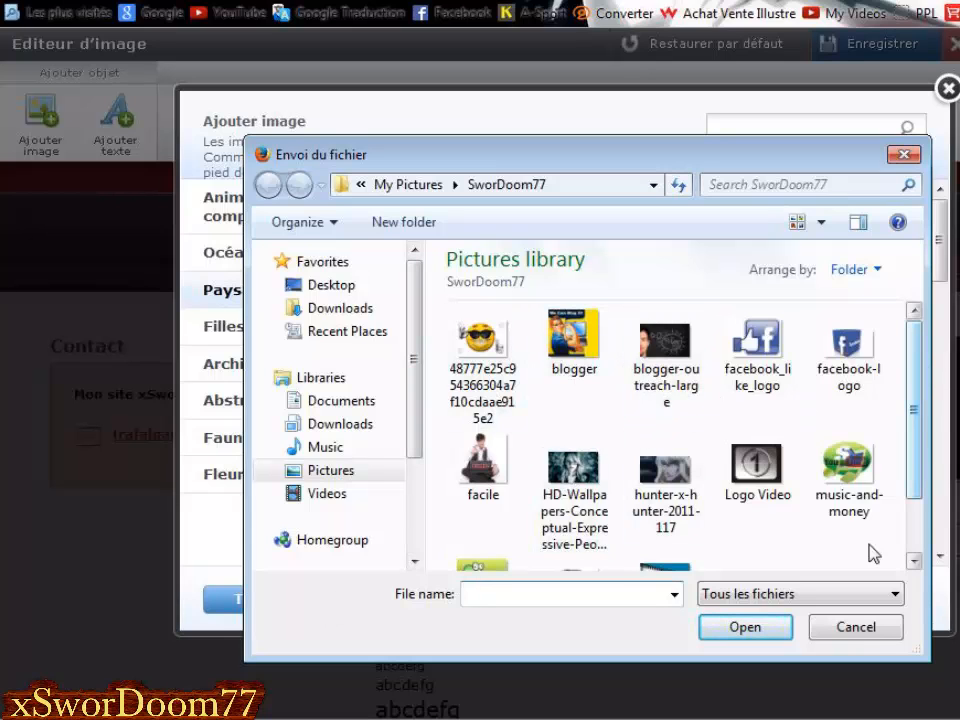
pyautogui.click(856, 628)
pyautogui.click(946, 88)
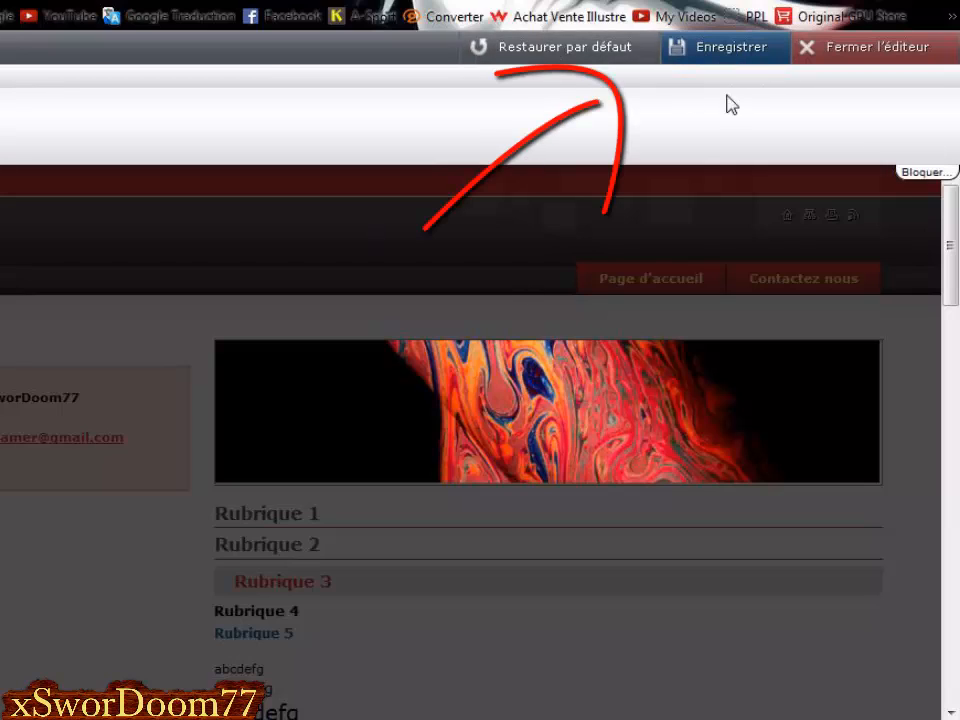
pyautogui.click(872, 62)
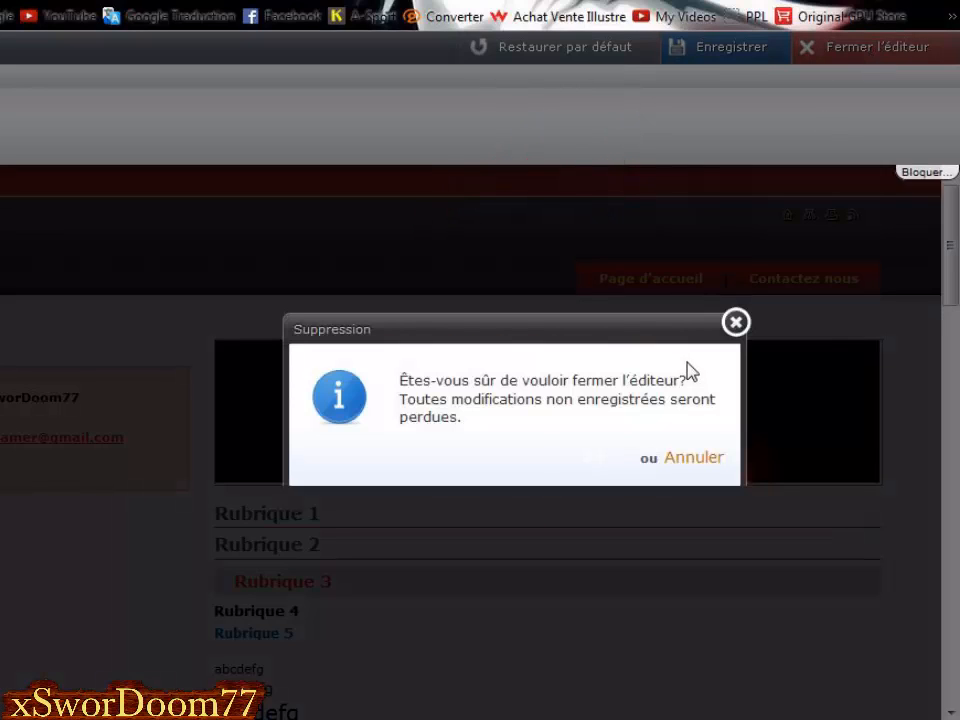